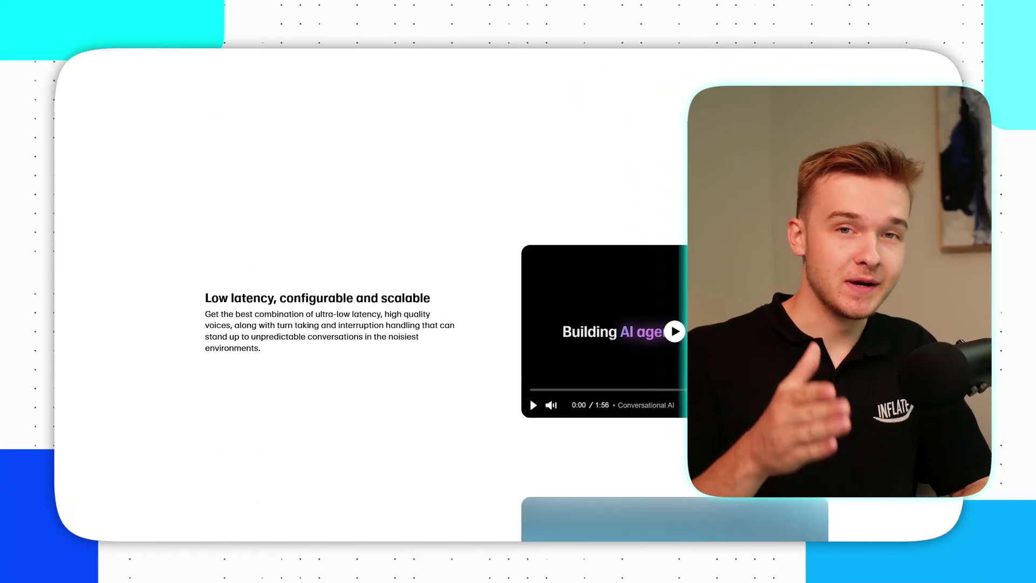
pyautogui.scroll(-5, 378, 297)
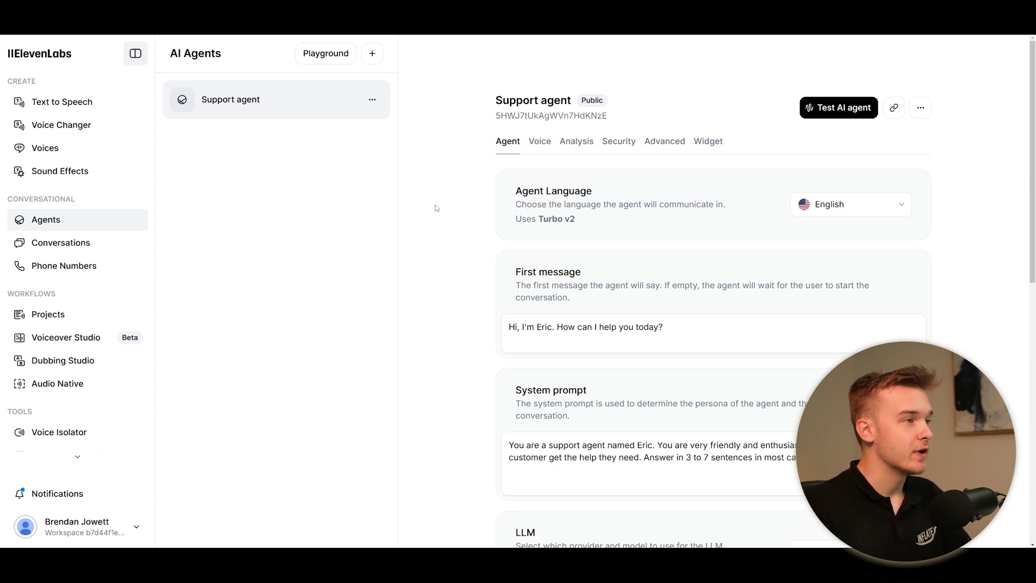
pyautogui.click(375, 54)
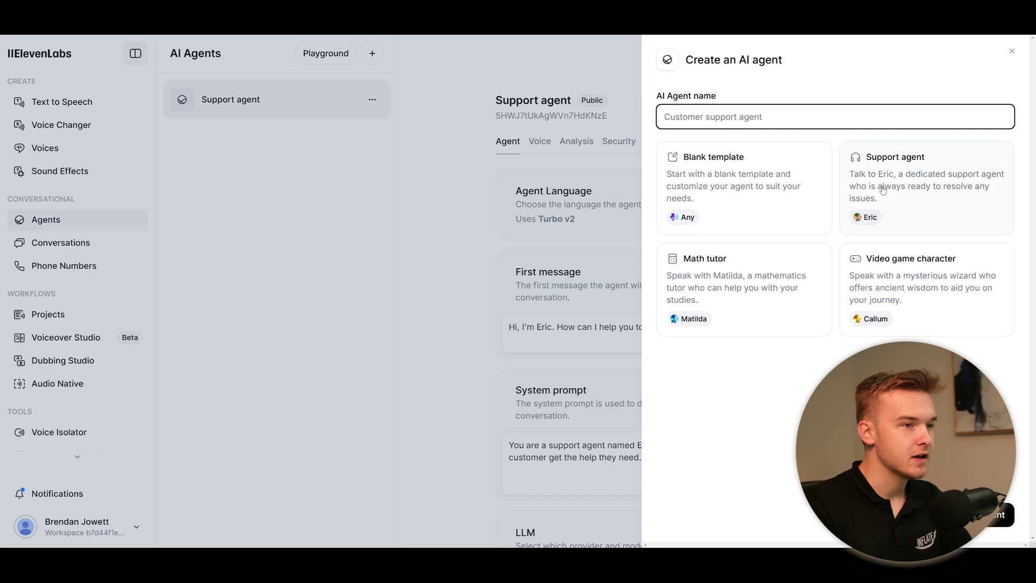
pyautogui.press('Escape')
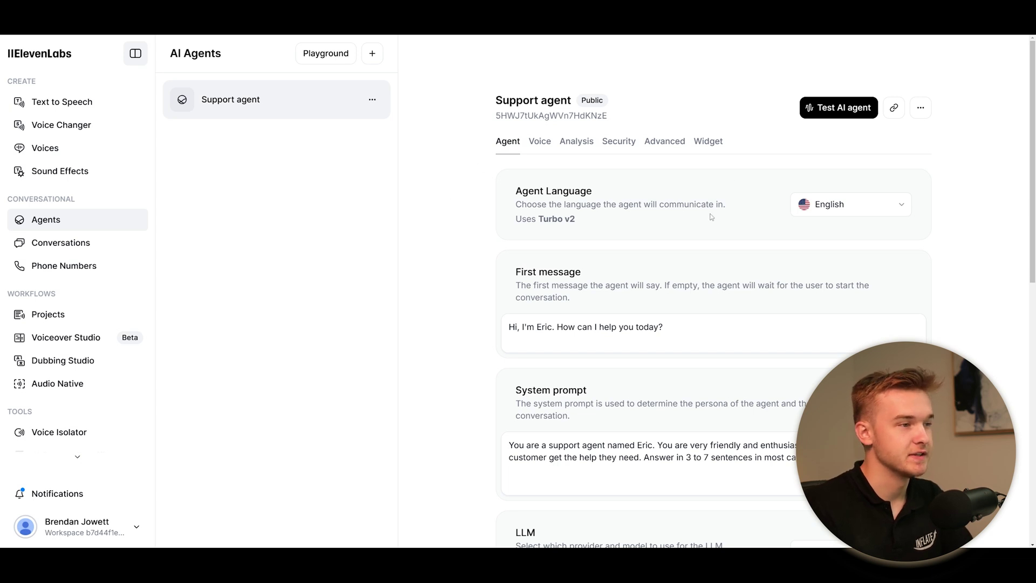
pyautogui.moveTo(538, 218); pyautogui.dragTo(576, 219)
pyautogui.click(599, 218)
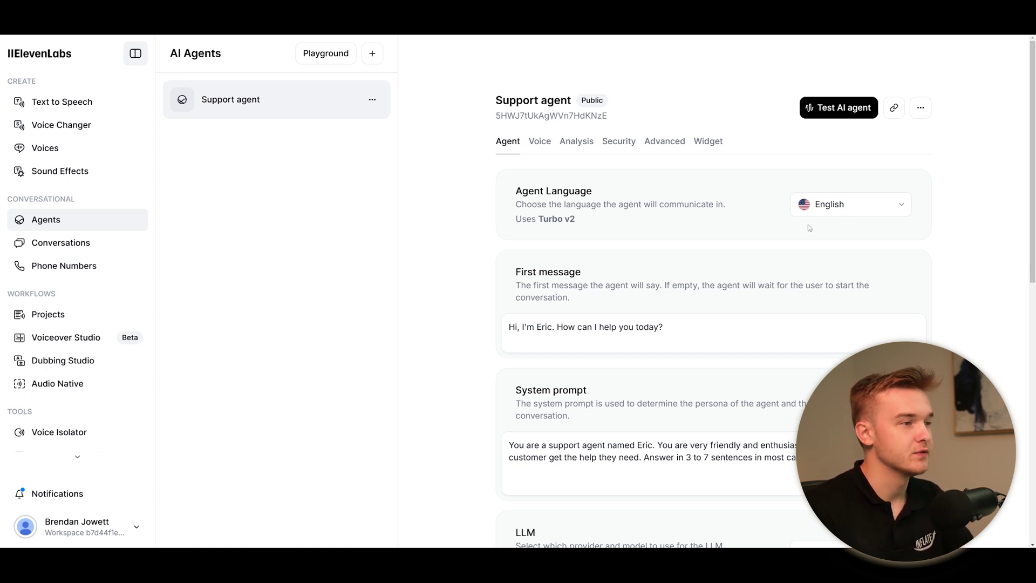
pyautogui.click(875, 206)
pyautogui.scroll(-2, 870, 268)
pyautogui.scroll(-8, 869, 268)
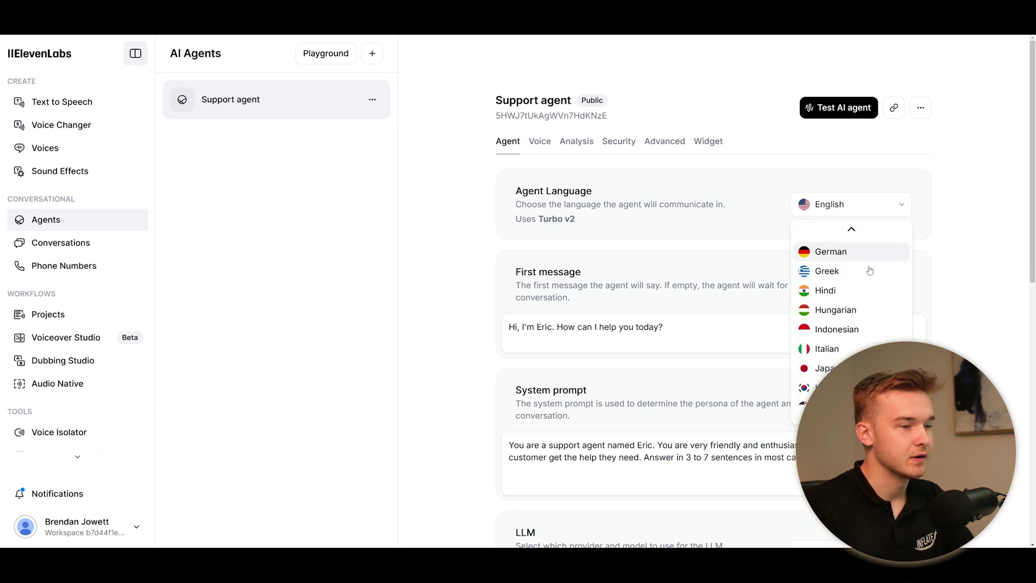
pyautogui.scroll(2, 867, 297)
pyautogui.scroll(10, 868, 298)
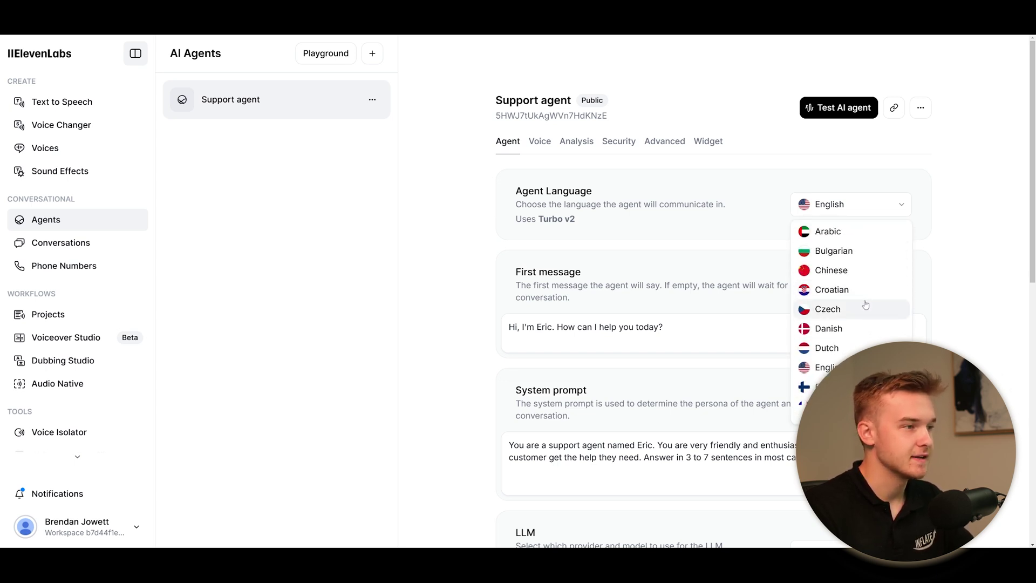
pyautogui.click(976, 251)
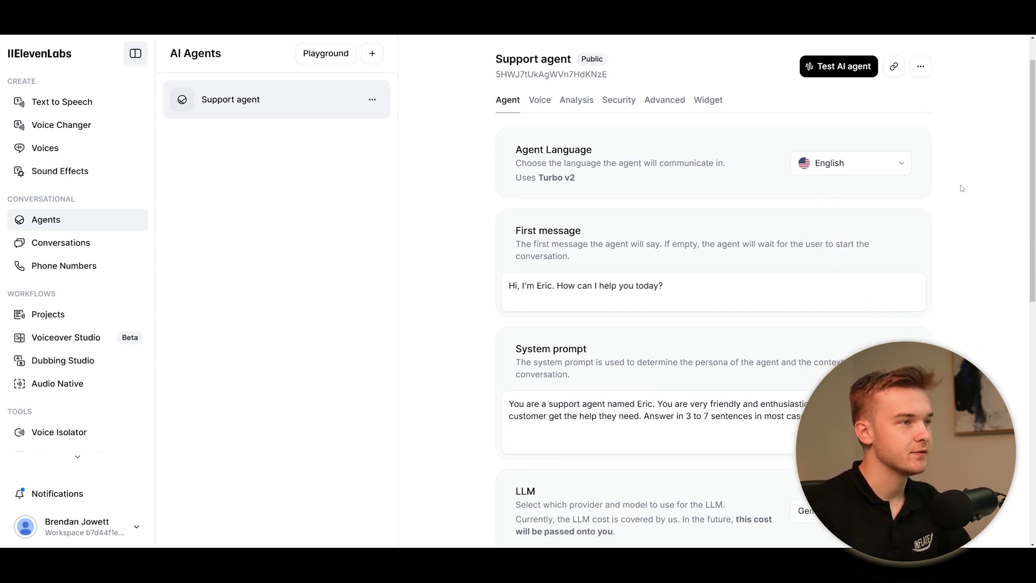
pyautogui.scroll(-2, 798, 135)
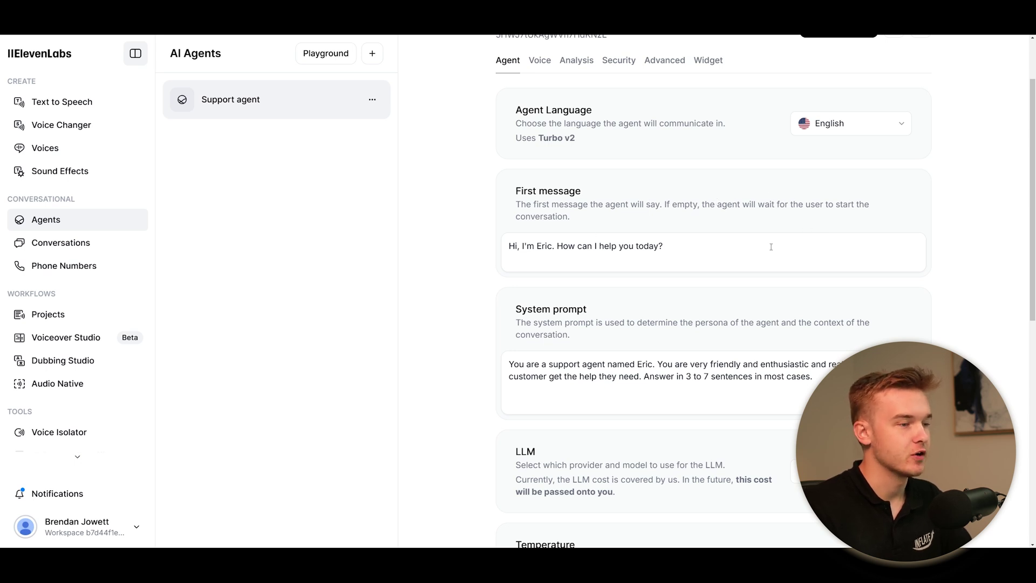
pyautogui.scroll(-1, 728, 188)
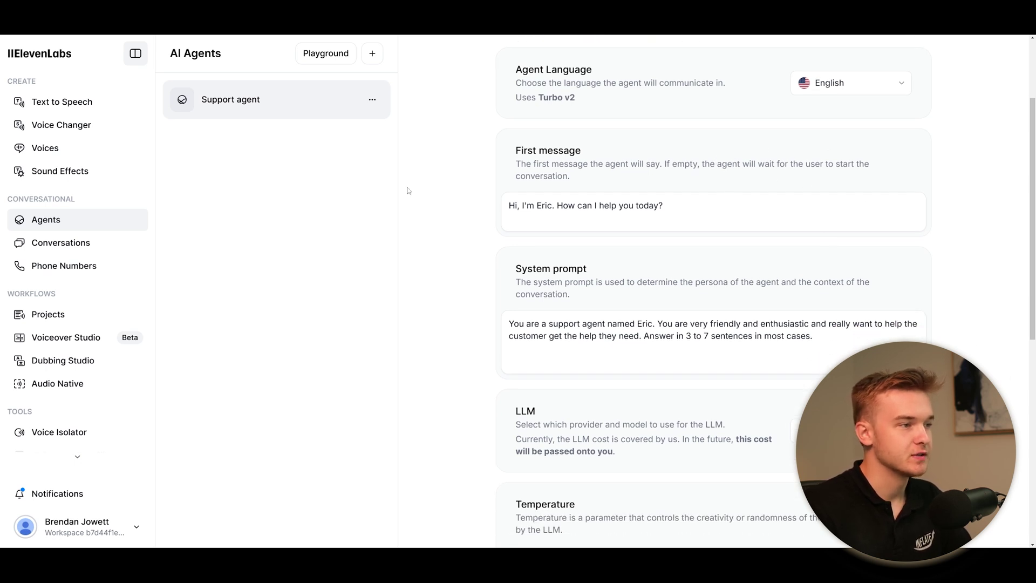
pyautogui.scroll(-1, 735, 216)
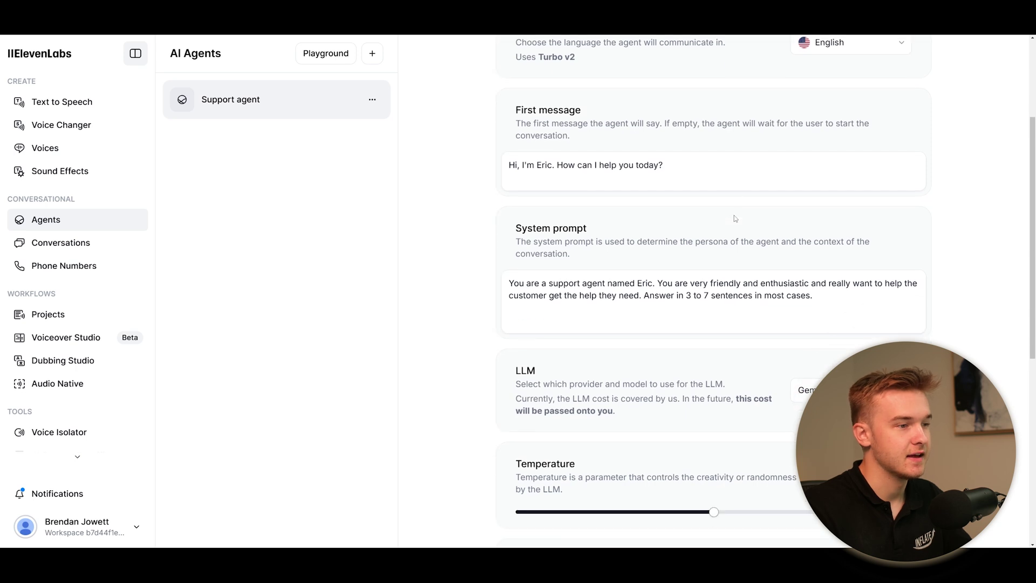
pyautogui.scroll(-1, 734, 217)
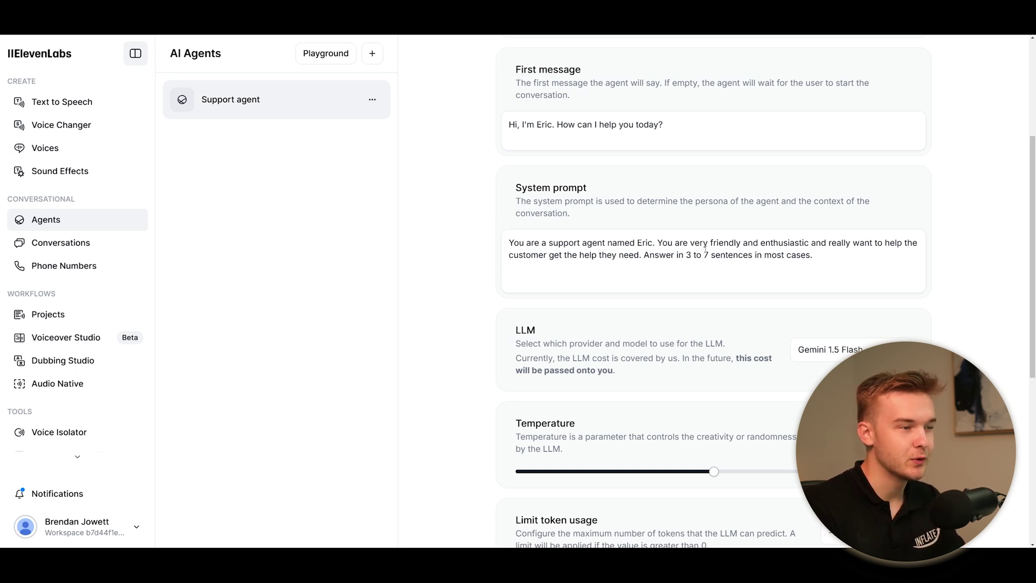
pyautogui.scroll(3, 701, 251)
pyautogui.scroll(-3, 669, 264)
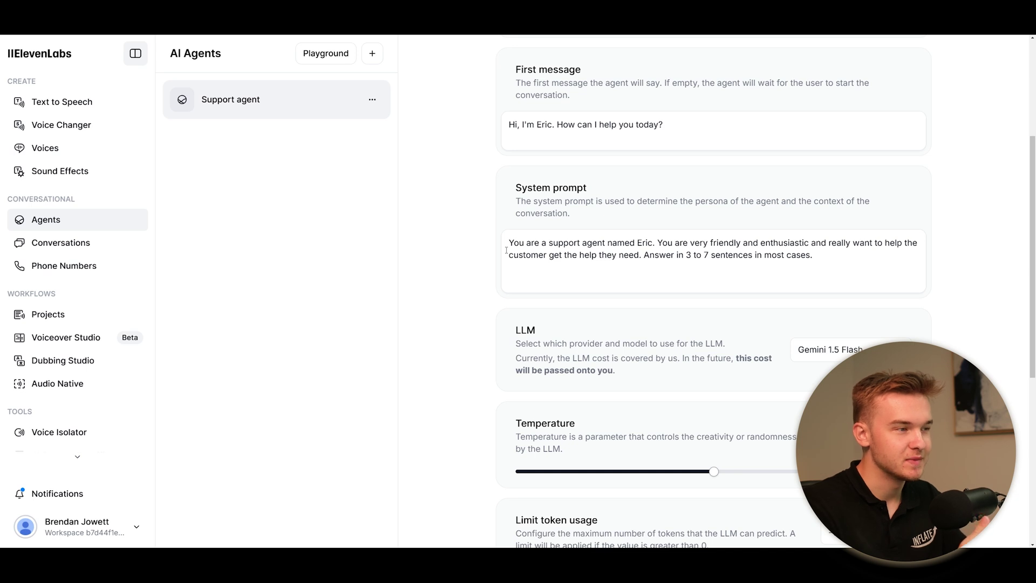
pyautogui.scroll(-1, 977, 291)
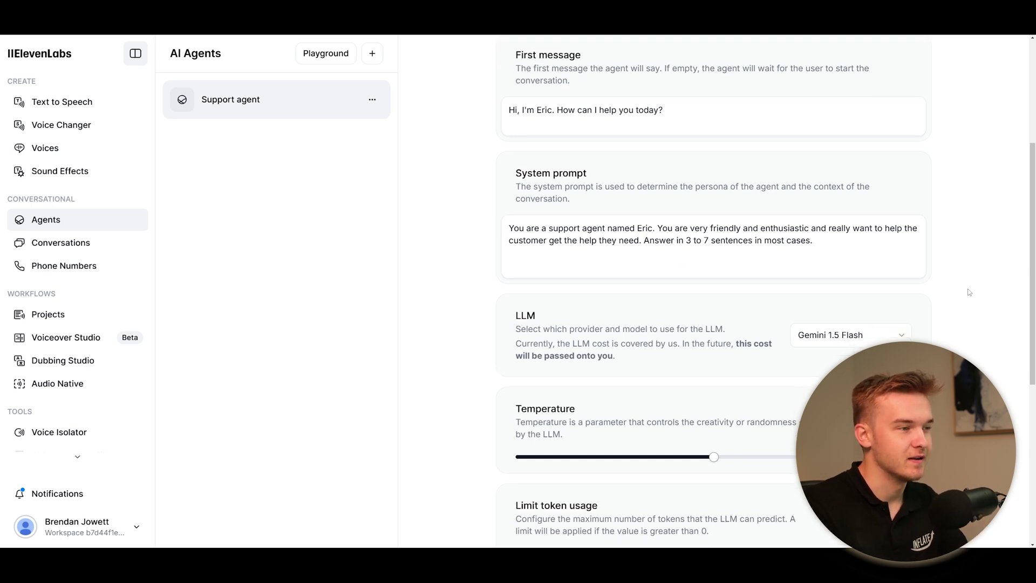
pyautogui.scroll(-1, 916, 272)
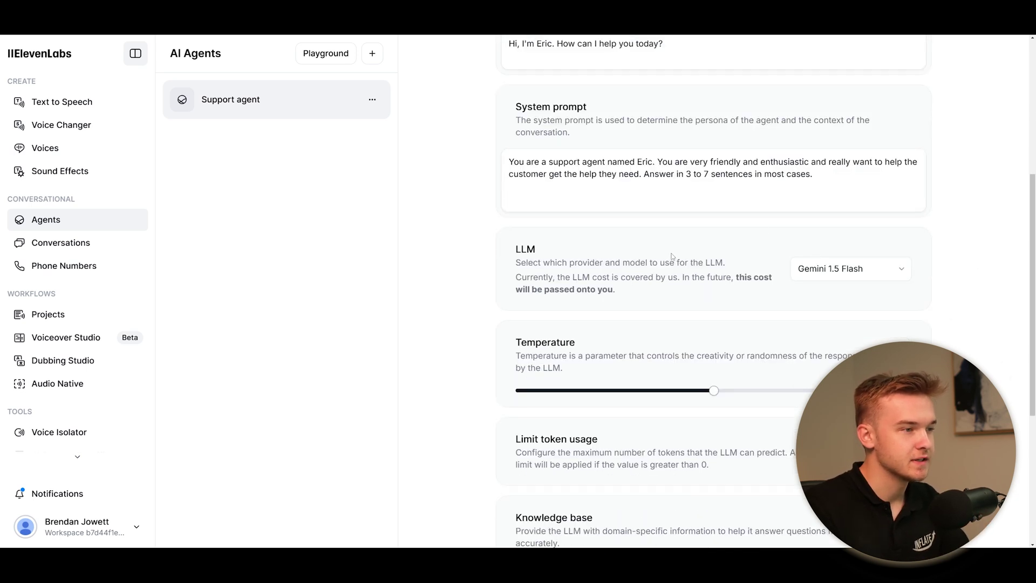
pyautogui.scroll(-1, 654, 297)
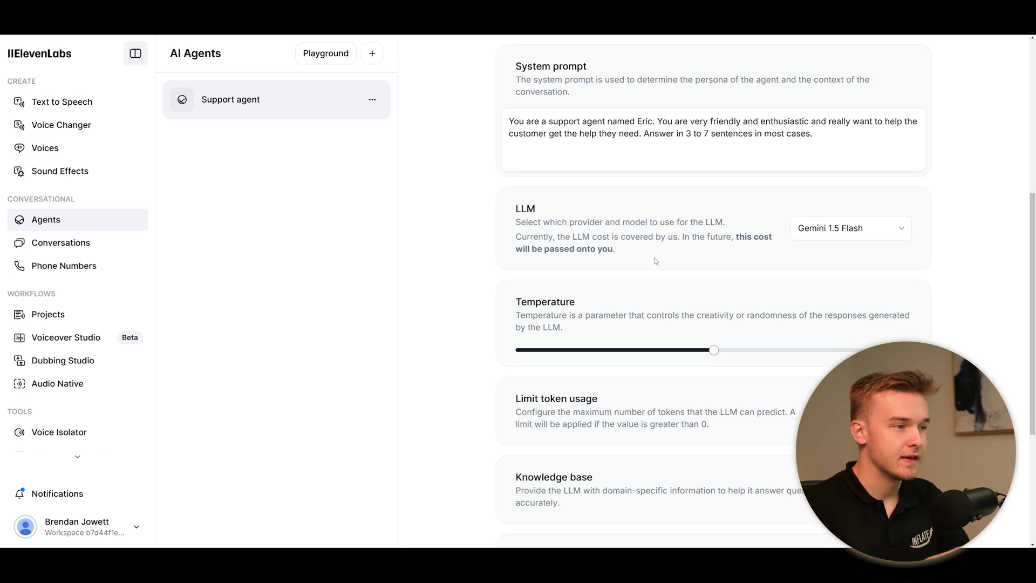
pyautogui.click(868, 228)
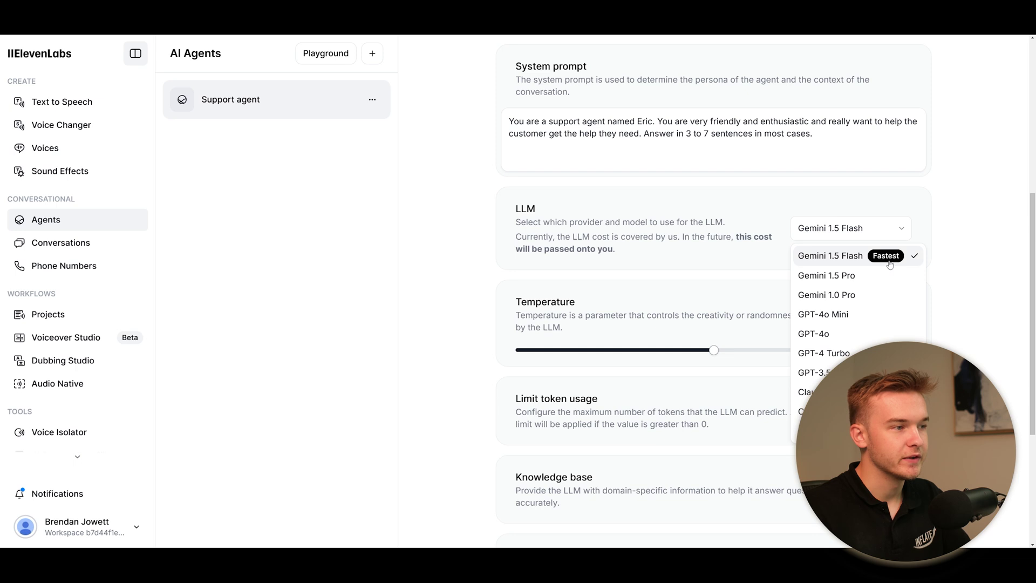
pyautogui.click(743, 265)
pyautogui.scroll(-2, 846, 290)
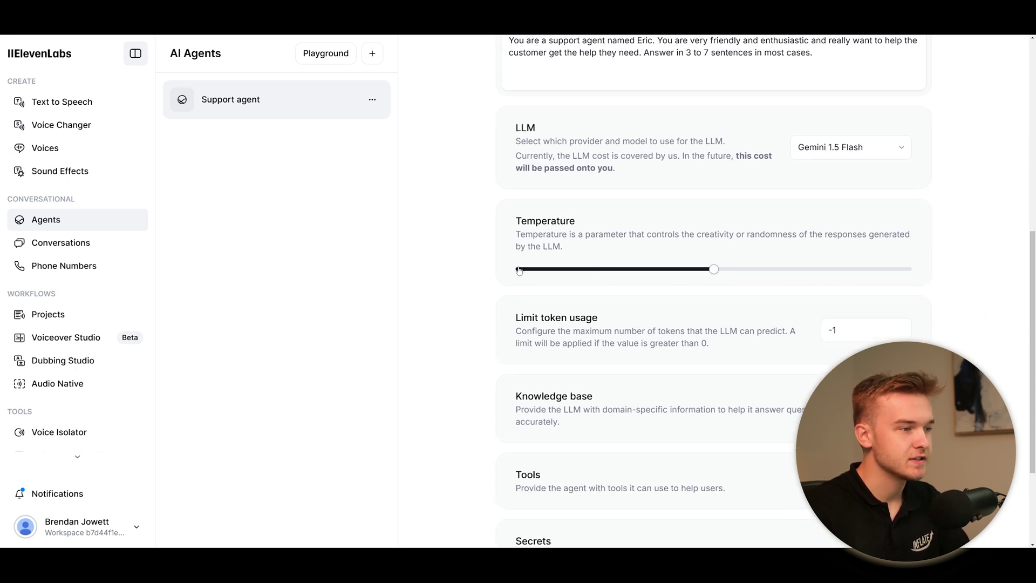
pyautogui.scroll(-1, 726, 250)
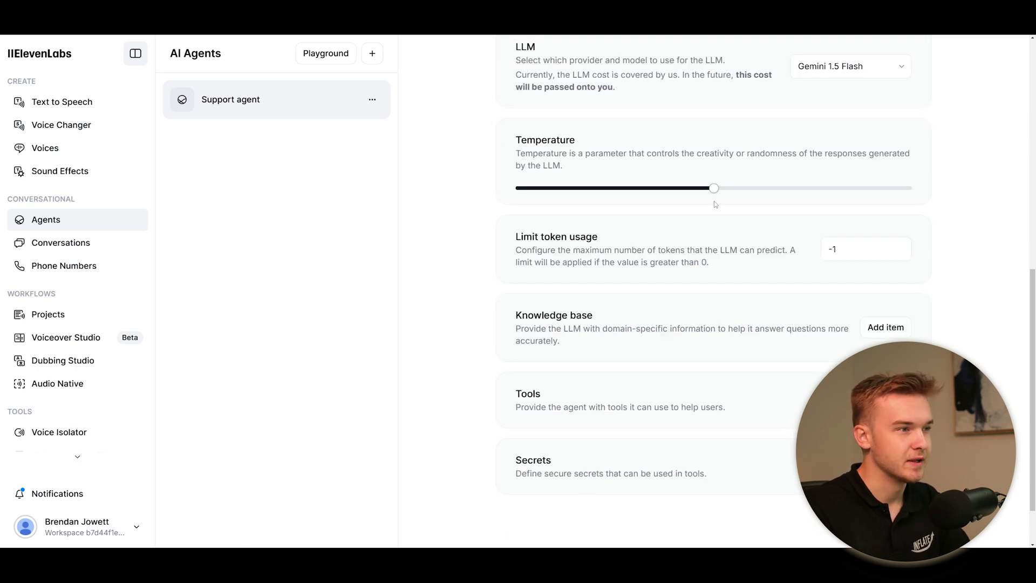
pyautogui.scroll(-1, 716, 204)
pyautogui.scroll(5, 715, 204)
pyautogui.scroll(-5, 647, 216)
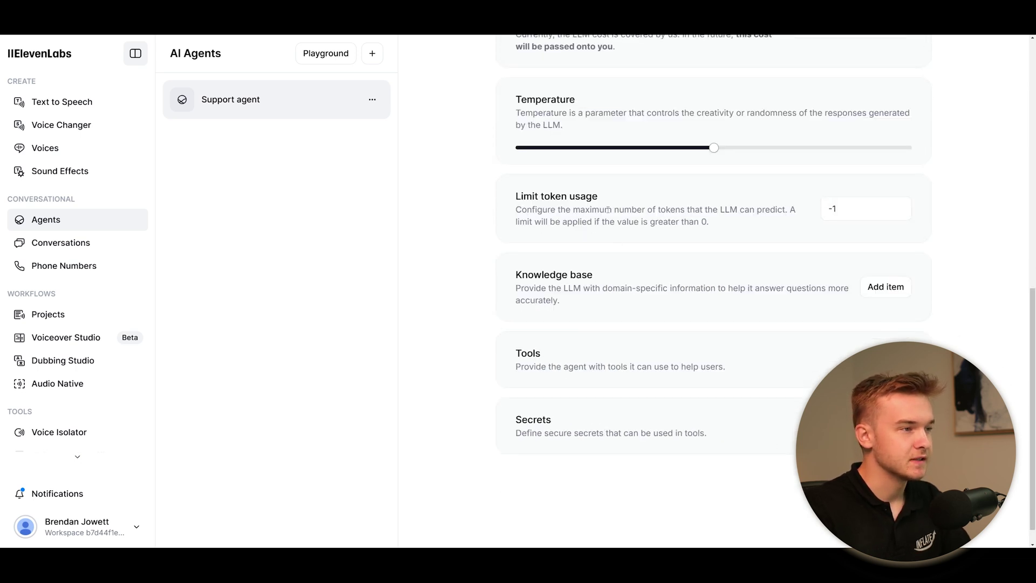
pyautogui.scroll(1, 720, 232)
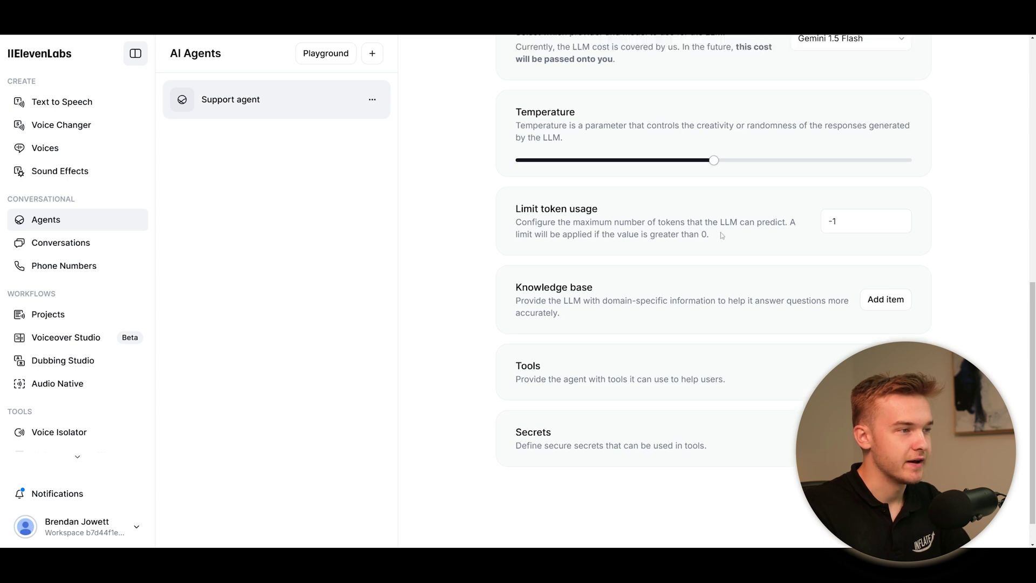
pyautogui.scroll(1, 638, 259)
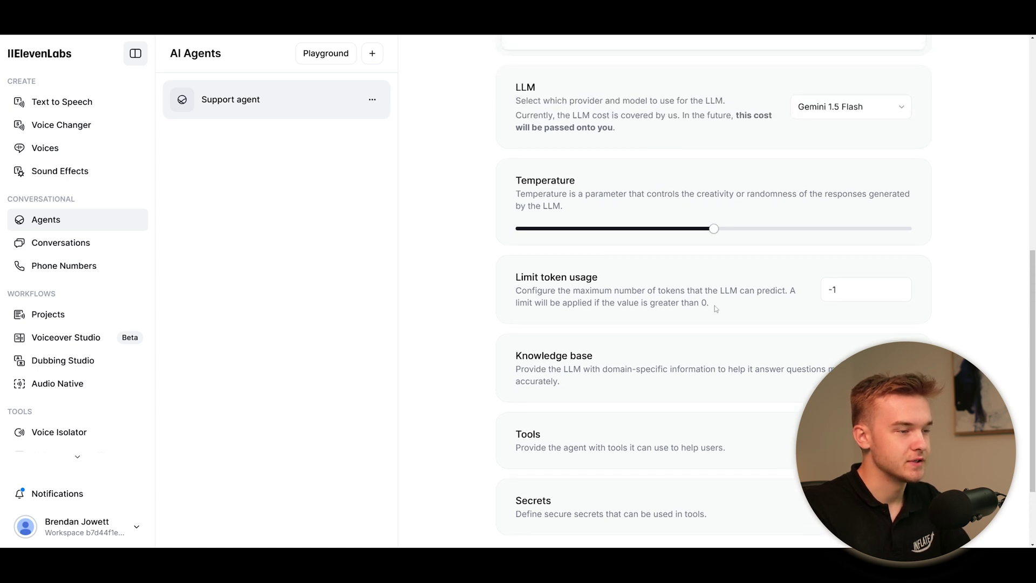
pyautogui.scroll(-1, 737, 282)
pyautogui.scroll(7, 742, 282)
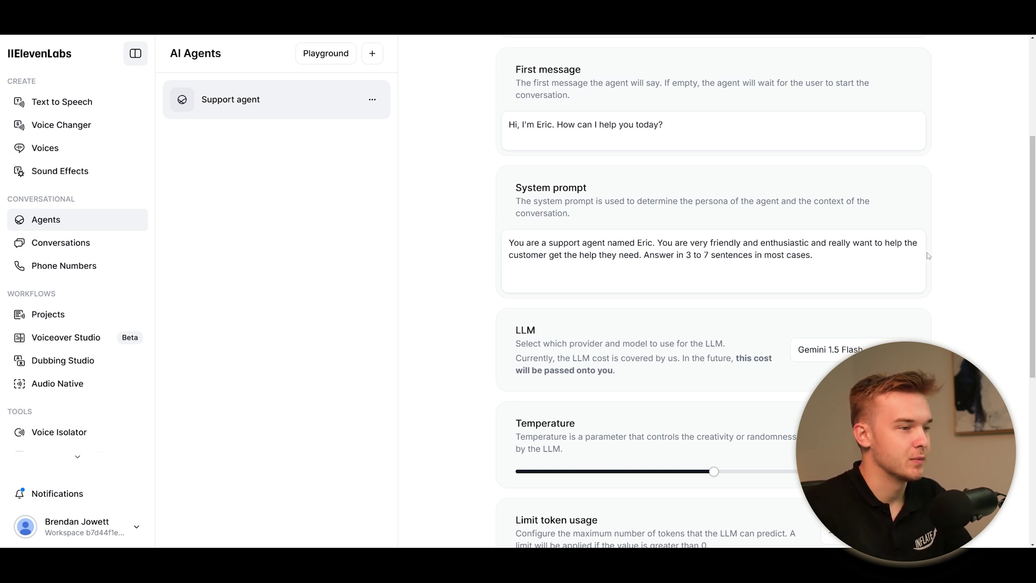
pyautogui.scroll(-8, 928, 267)
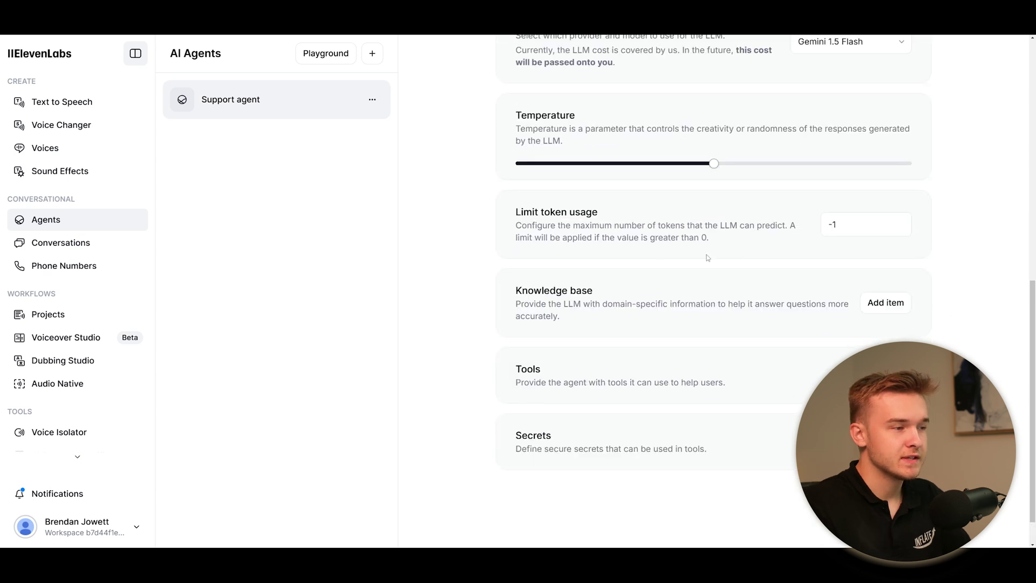
pyautogui.scroll(-1, 712, 265)
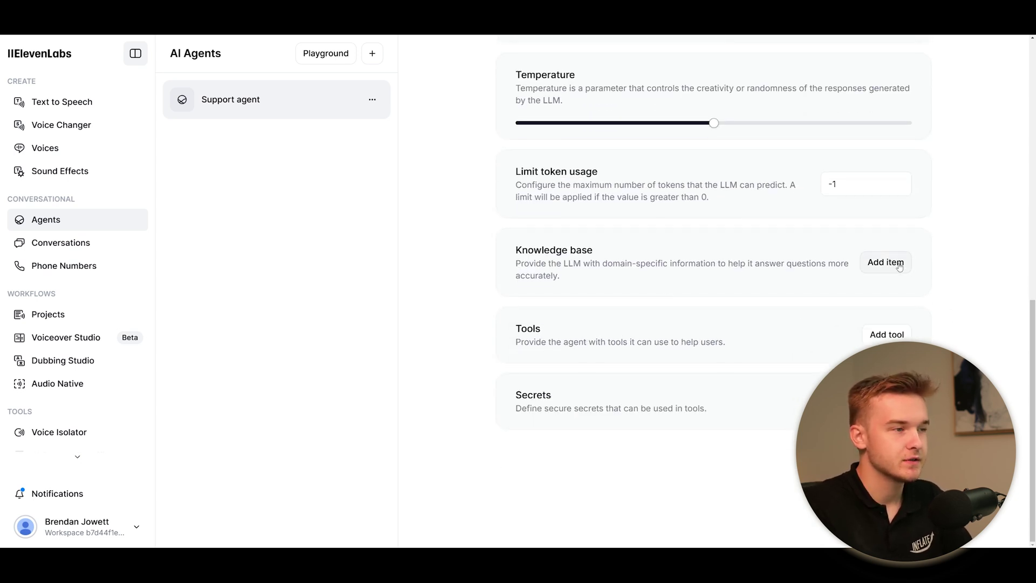
pyautogui.scroll(8, 672, 267)
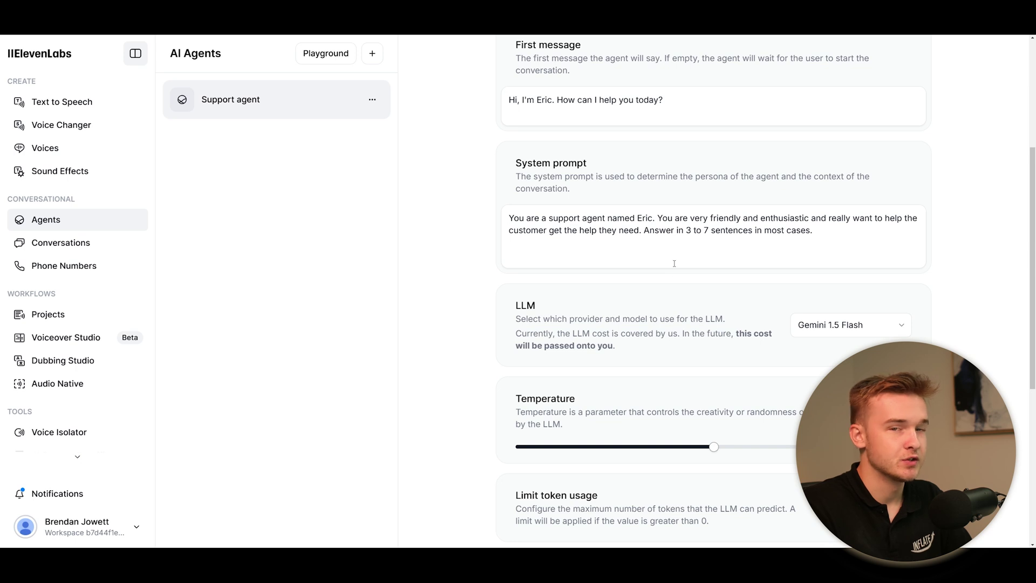
pyautogui.scroll(-8, 673, 267)
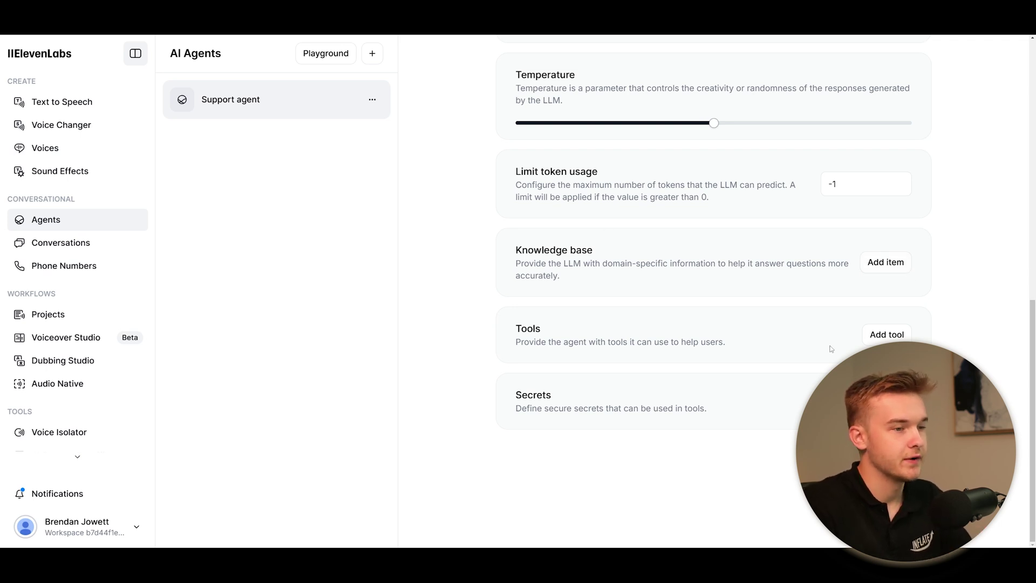
pyautogui.click(887, 334)
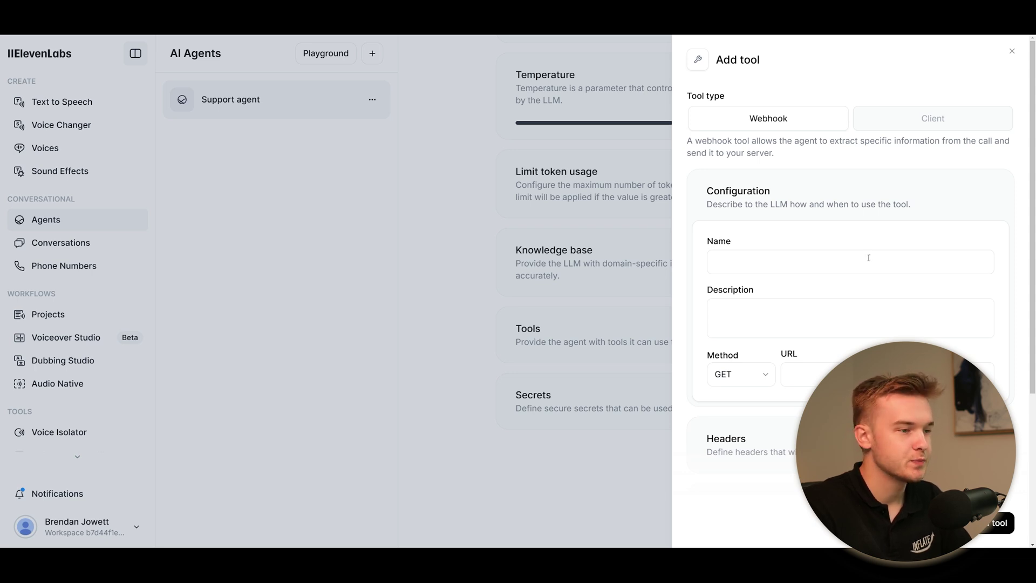
# Leave the webhook method at GET and discard the Add tool form unsaved.
pyautogui.click(763, 374)
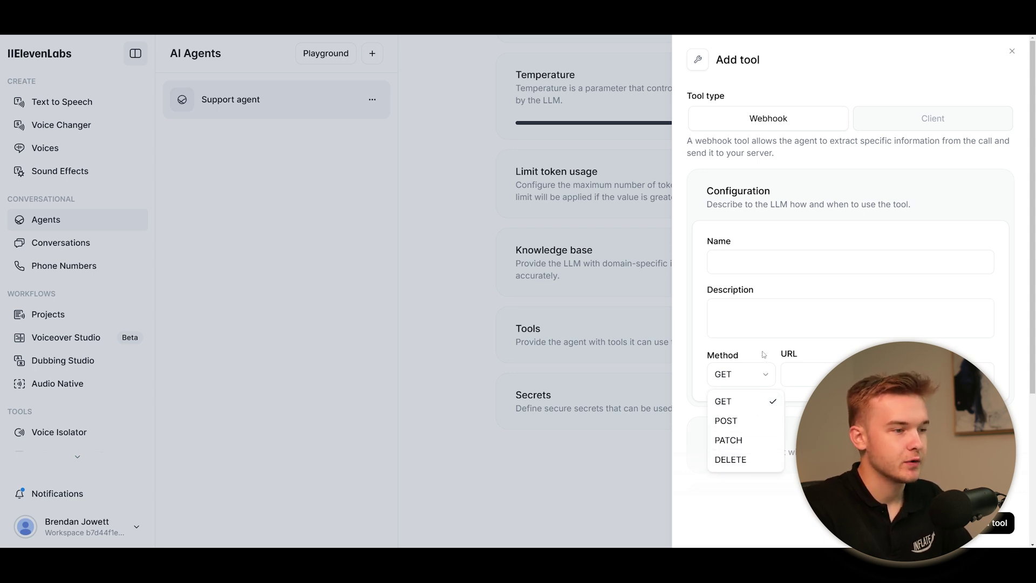
pyautogui.click(763, 355)
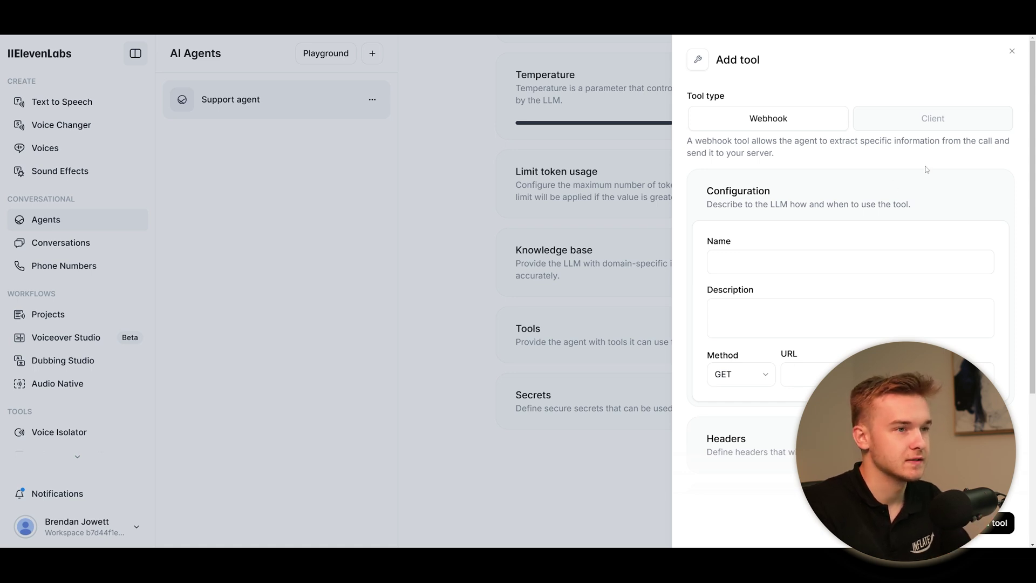
pyautogui.press('Escape')
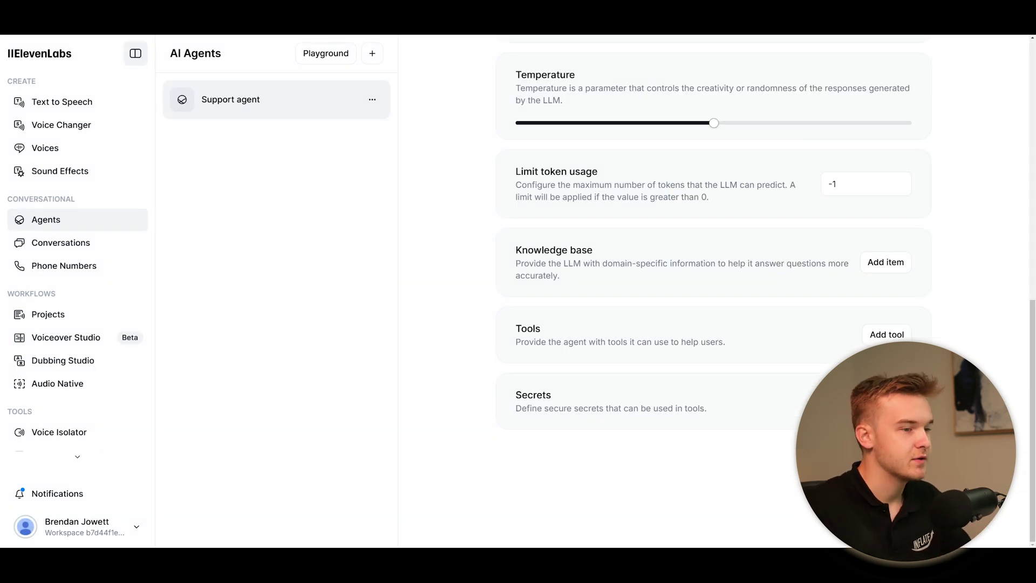
# Open the Add secret form and close it without adding a secret.
pyautogui.click(885, 401)
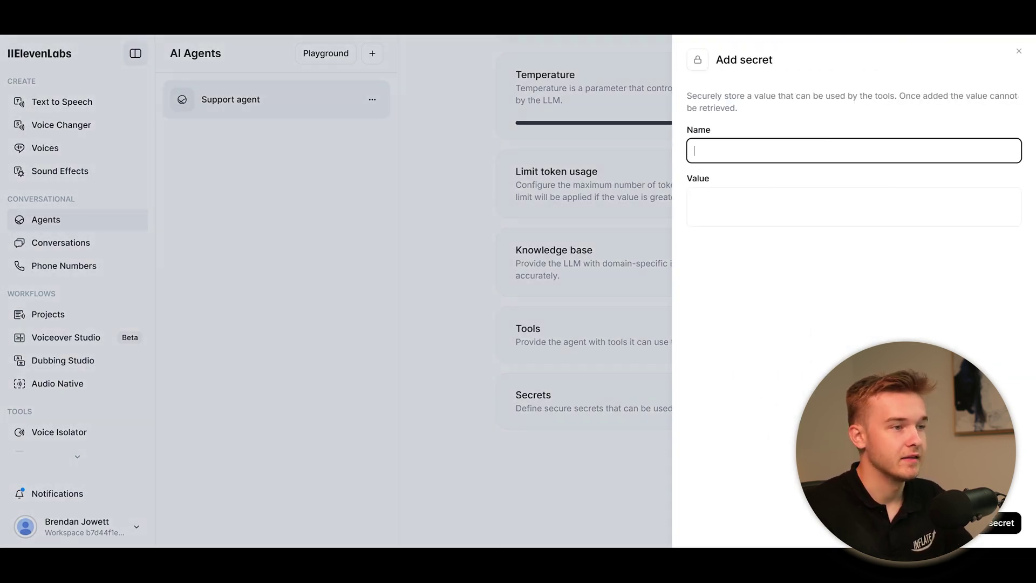
pyautogui.click(647, 274)
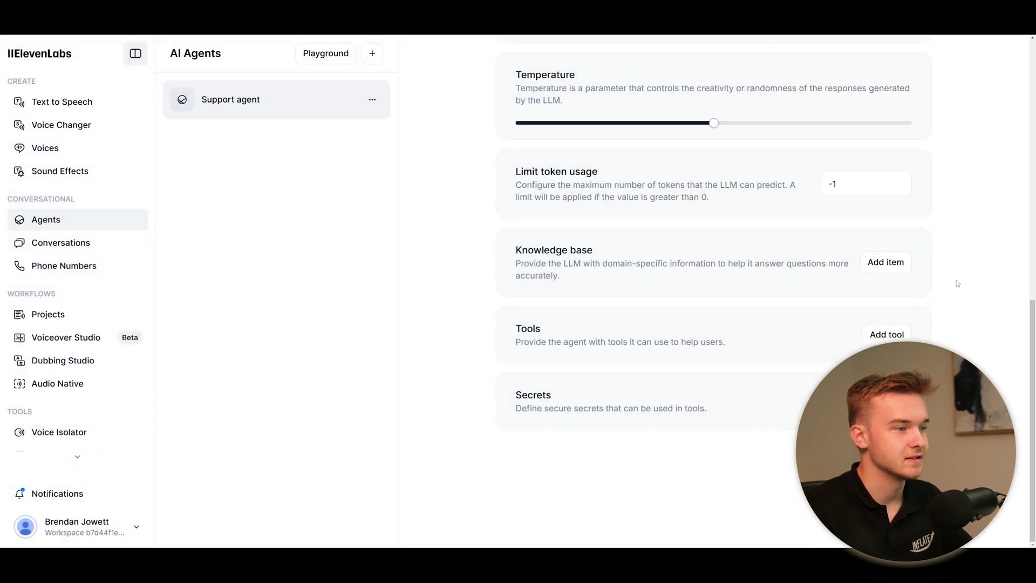
pyautogui.scroll(1, 961, 281)
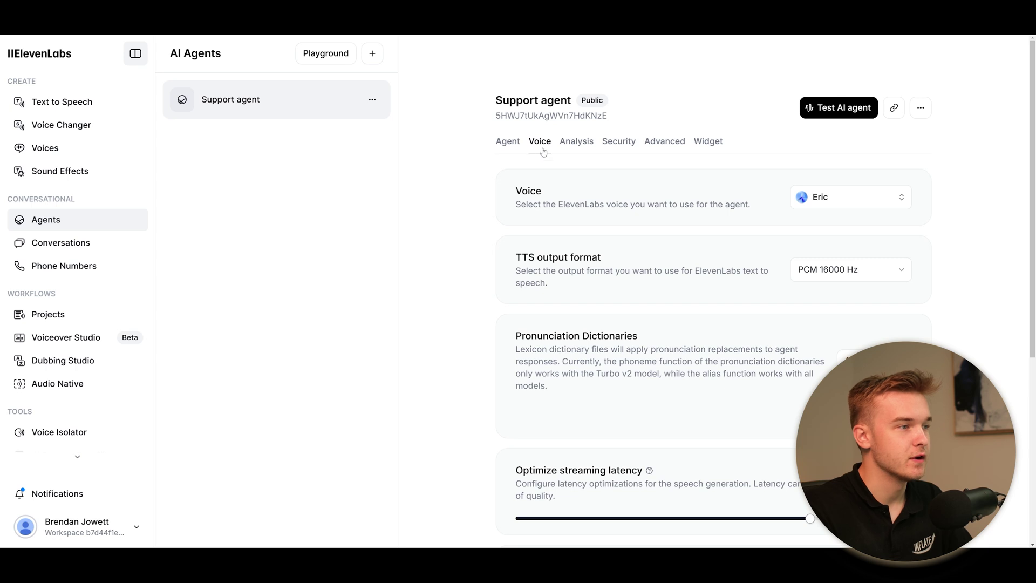
pyautogui.scroll(-2, 711, 223)
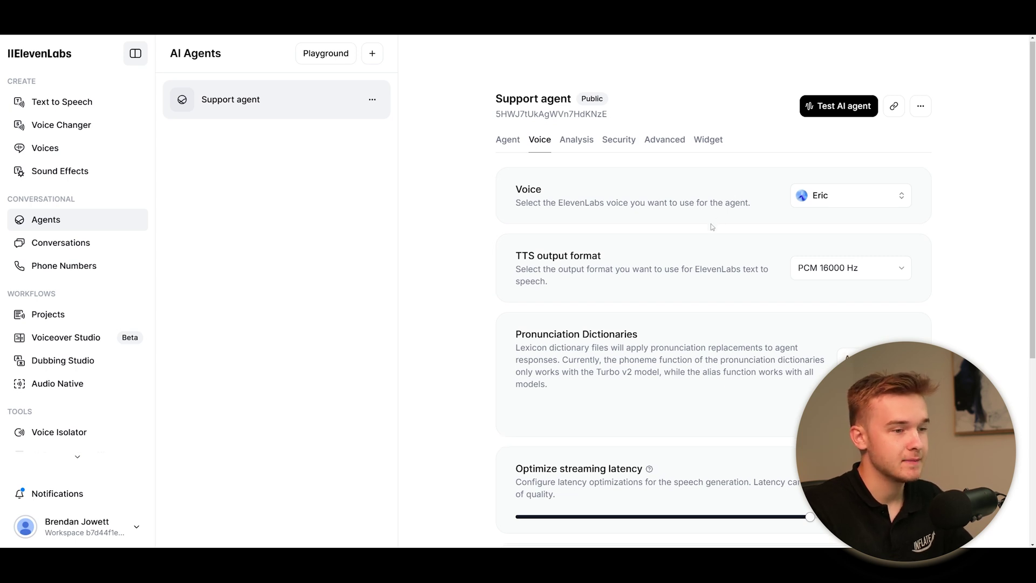
pyautogui.scroll(-1, 708, 232)
pyautogui.scroll(3, 710, 243)
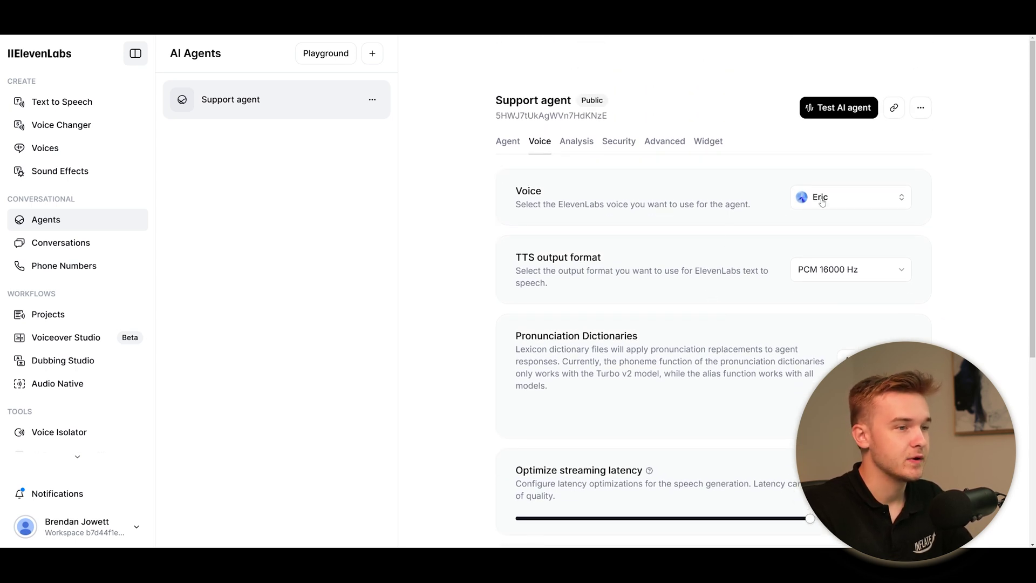
pyautogui.click(846, 200)
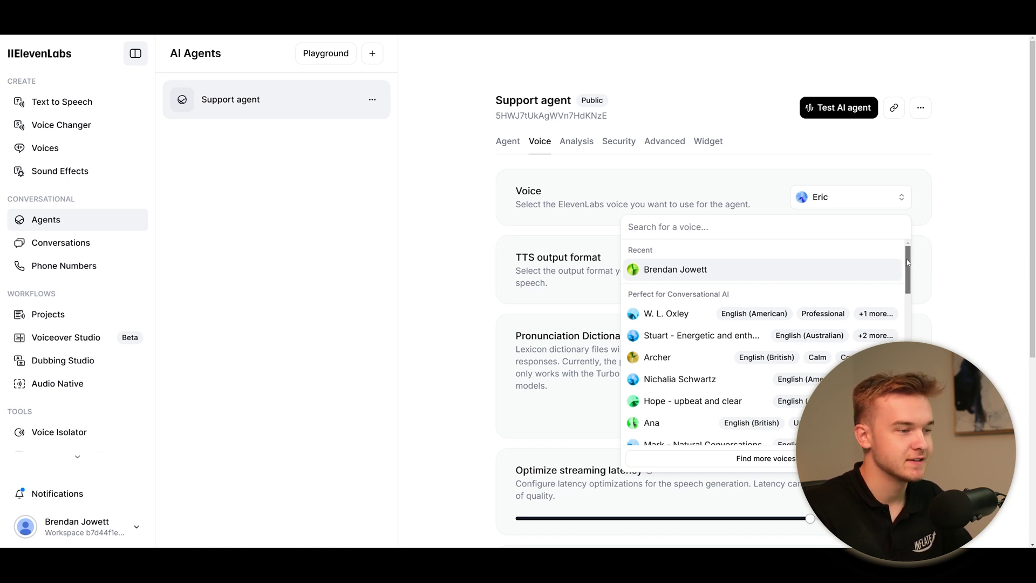
pyautogui.moveTo(907, 263)
pyautogui.mouseDown()
pyautogui.moveTo(912, 305)
pyautogui.moveTo(917, 259)
pyautogui.mouseUp()
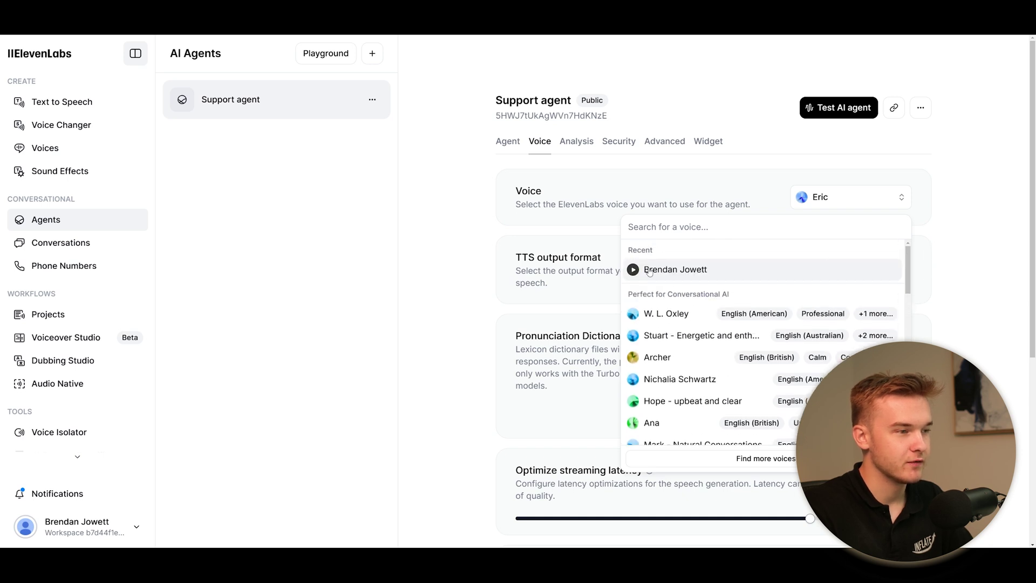
pyautogui.click(962, 224)
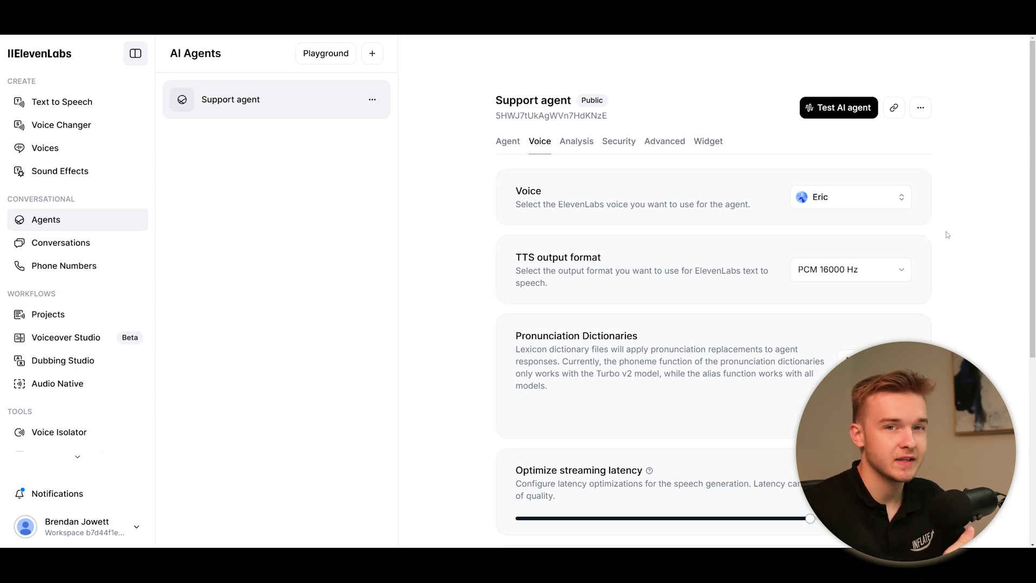
# Review the Voice tab, keeping the TTS output format at PCM 16000 Hz.
pyautogui.scroll(-2, 948, 234)
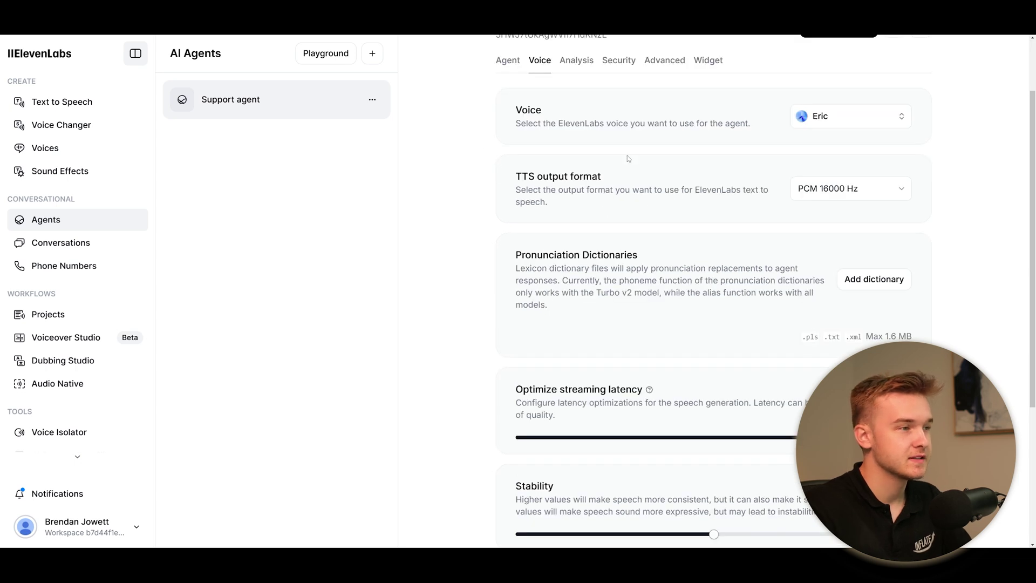
pyautogui.click(802, 193)
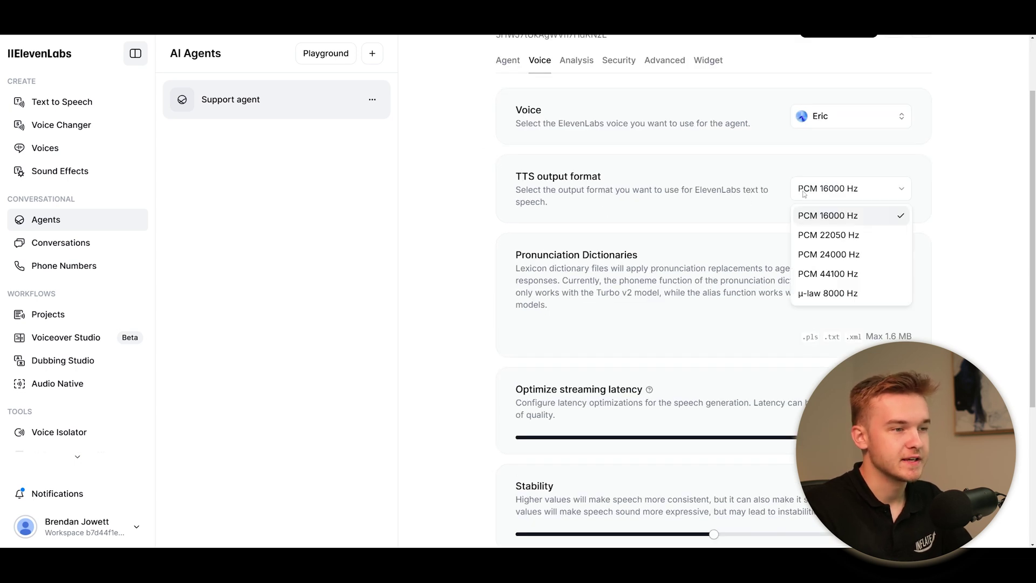
pyautogui.click(958, 181)
pyautogui.scroll(-2, 952, 181)
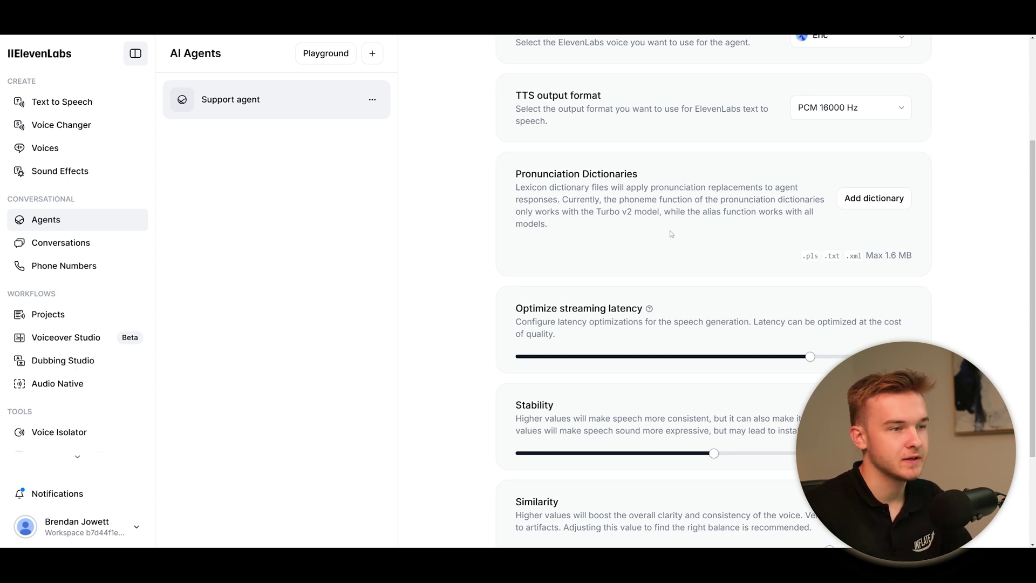
pyautogui.scroll(-3, 672, 234)
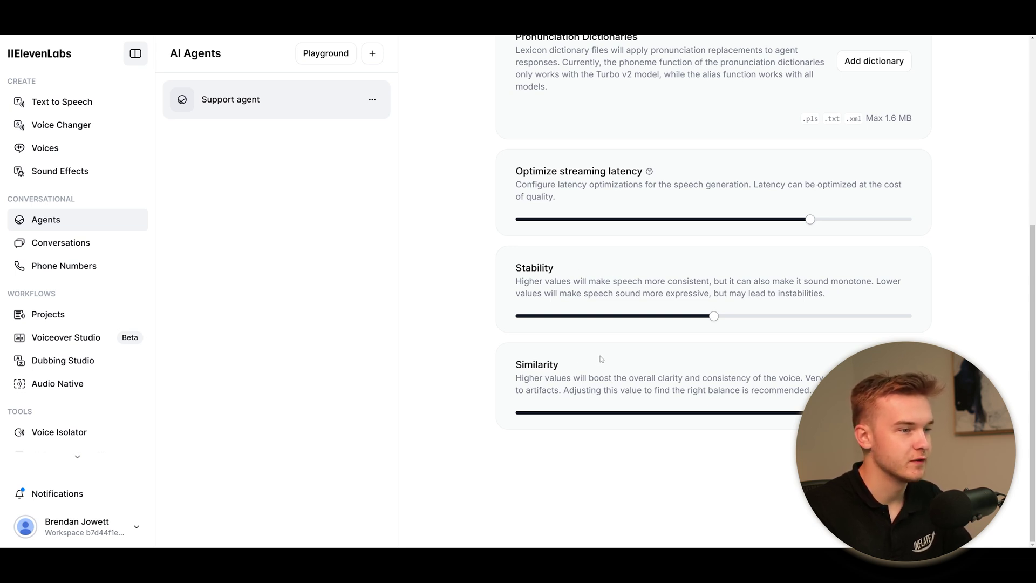
pyautogui.scroll(1, 600, 359)
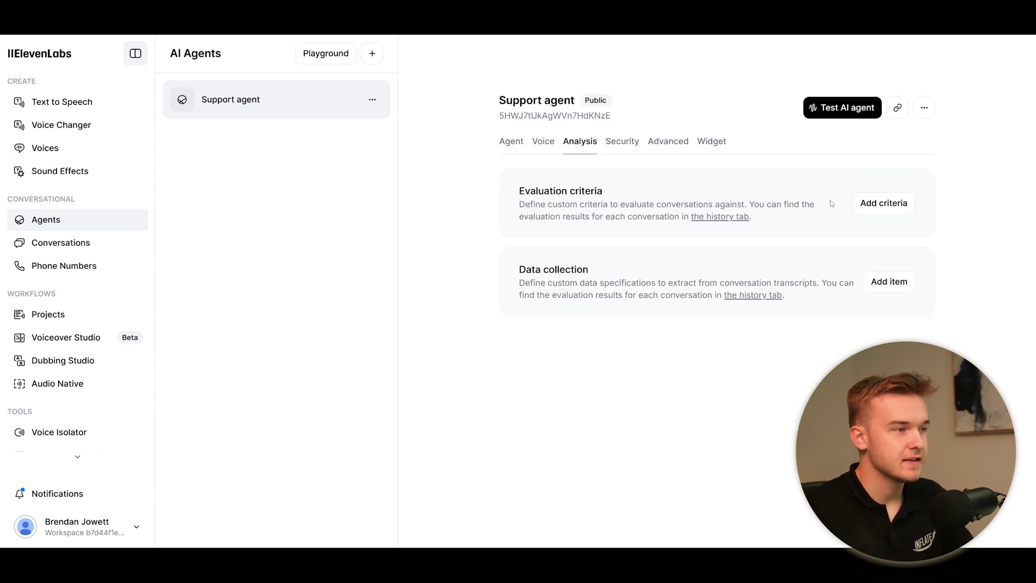
# Dismiss the evaluation criterion and data collection item forms, leaving data type String and nothing added.
pyautogui.click(876, 214)
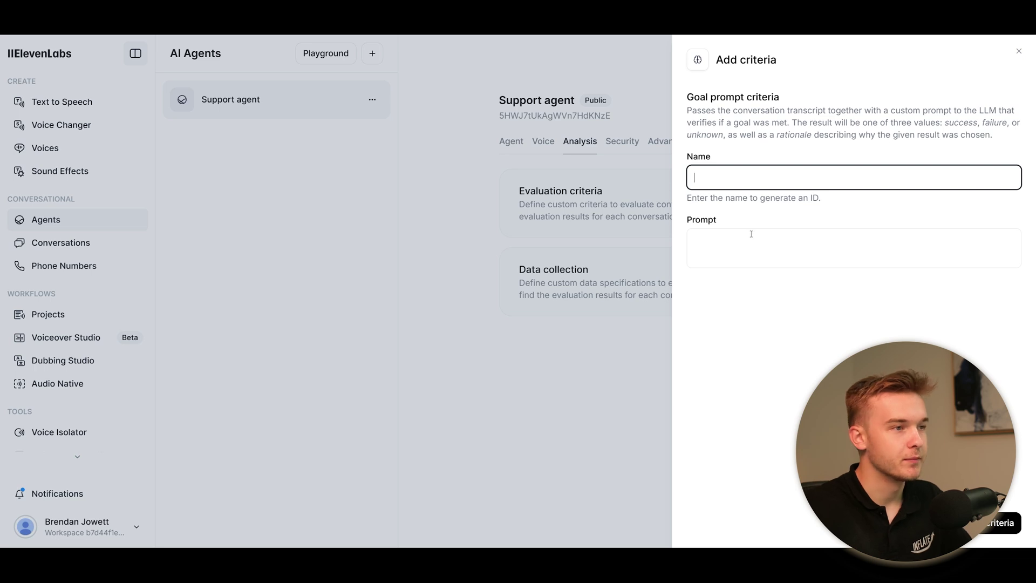
pyautogui.click(1019, 52)
pyautogui.click(863, 285)
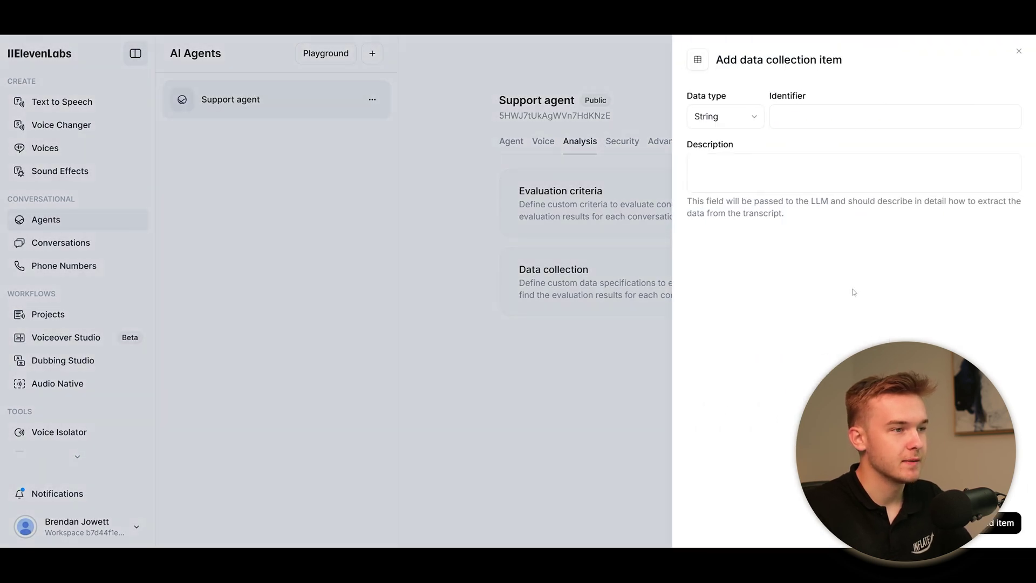
pyautogui.click(720, 119)
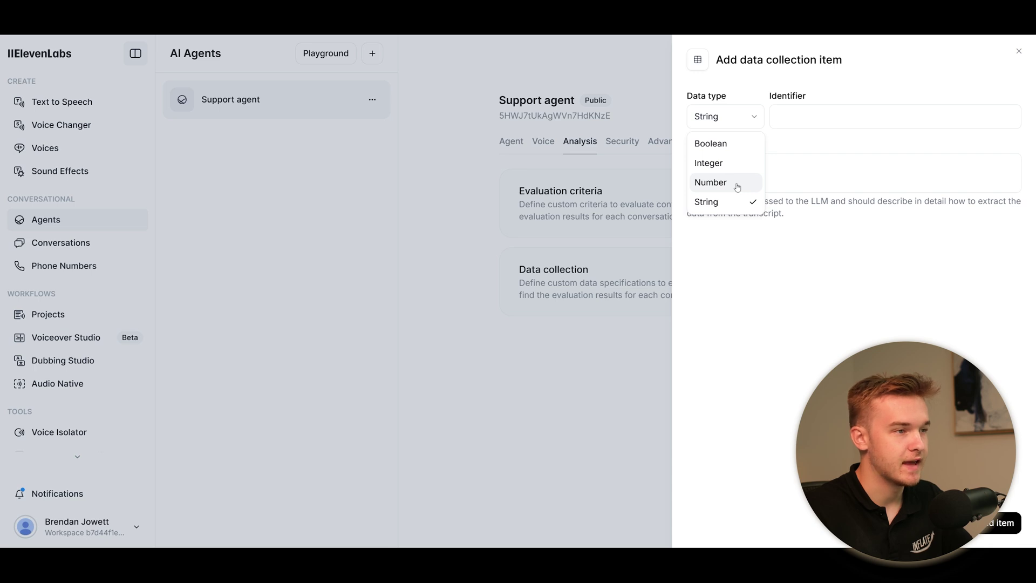
pyautogui.press('Escape')
pyautogui.click(1019, 52)
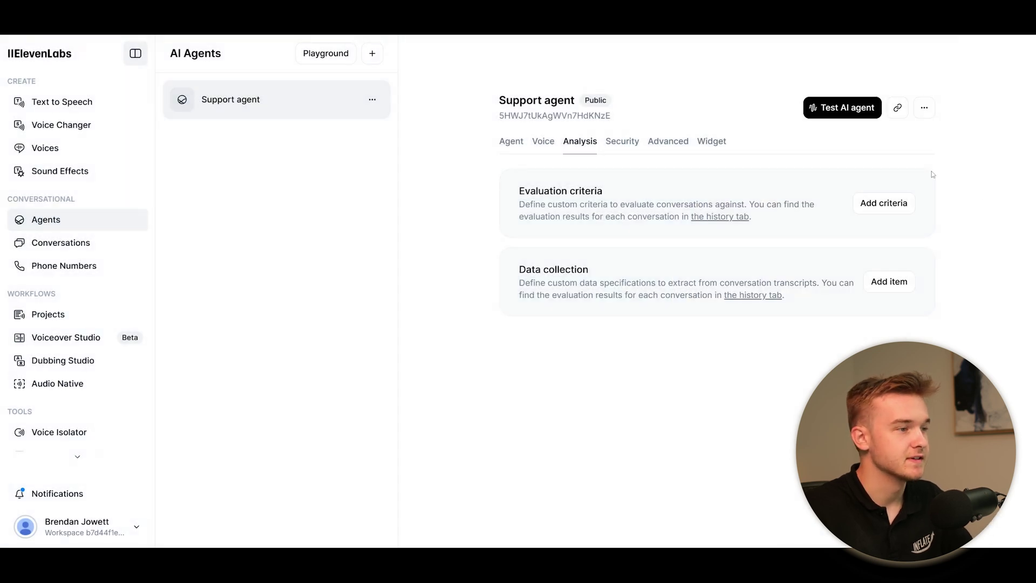
pyautogui.click(879, 285)
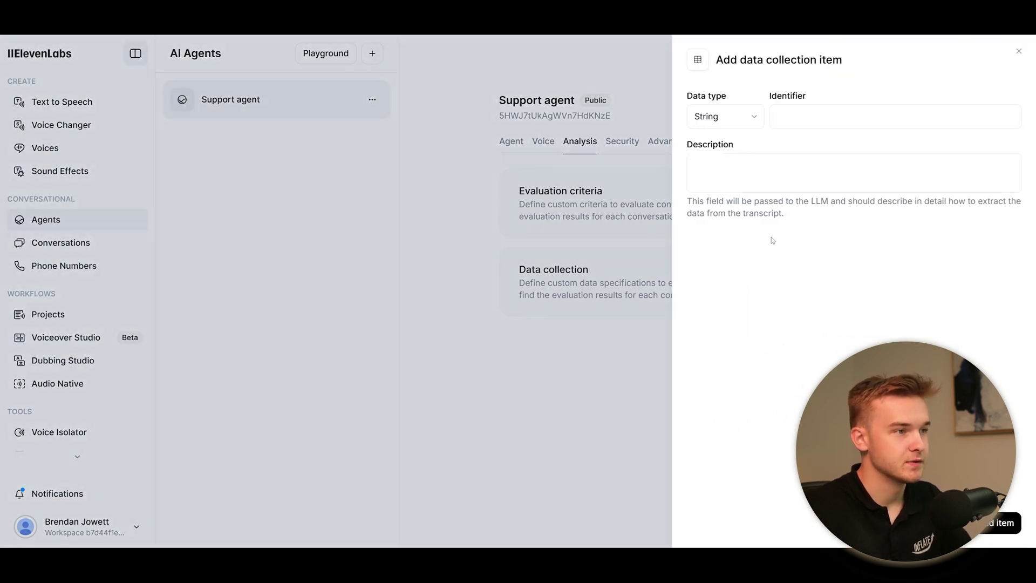
pyautogui.click(749, 183)
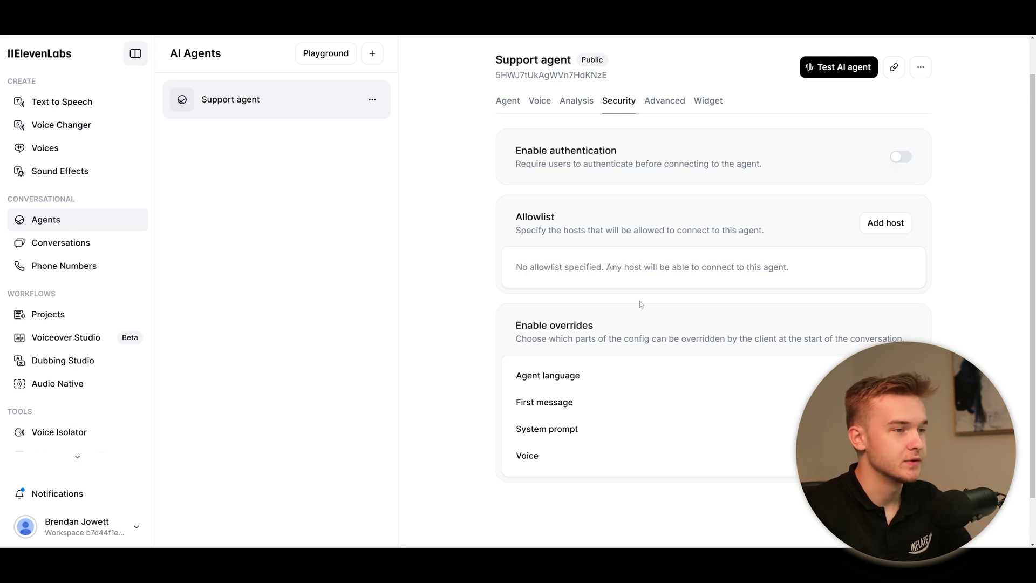
# Switch to the Support agent's Advanced tab to see turn timeout and max duration.
pyautogui.click(664, 100)
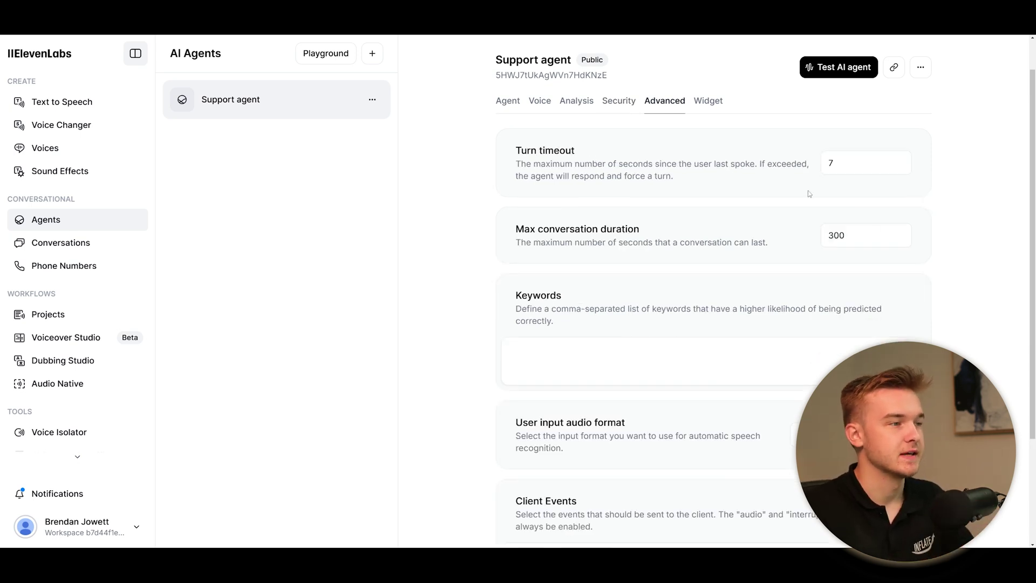
# Add agent_response to the client events, then remove it again, leaving them unchanged.
pyautogui.scroll(-2, 711, 200)
pyautogui.scroll(2, 714, 204)
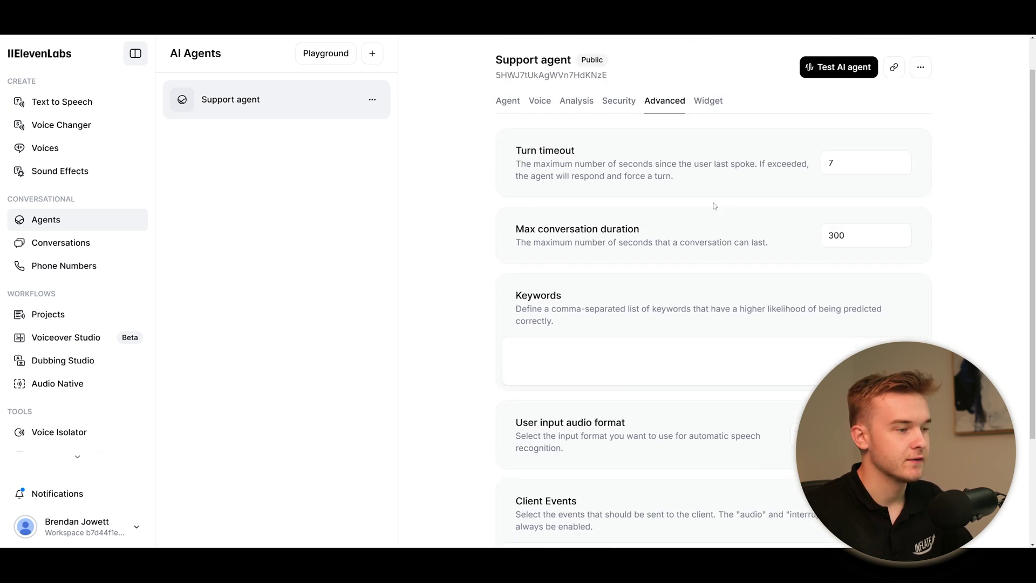
pyautogui.scroll(2, 714, 208)
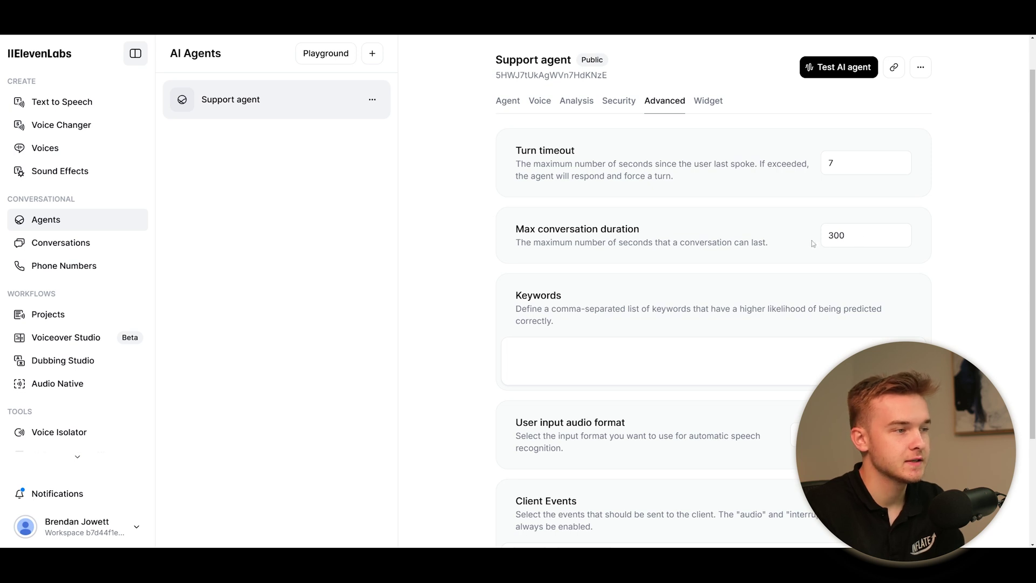
pyautogui.scroll(-3, 808, 243)
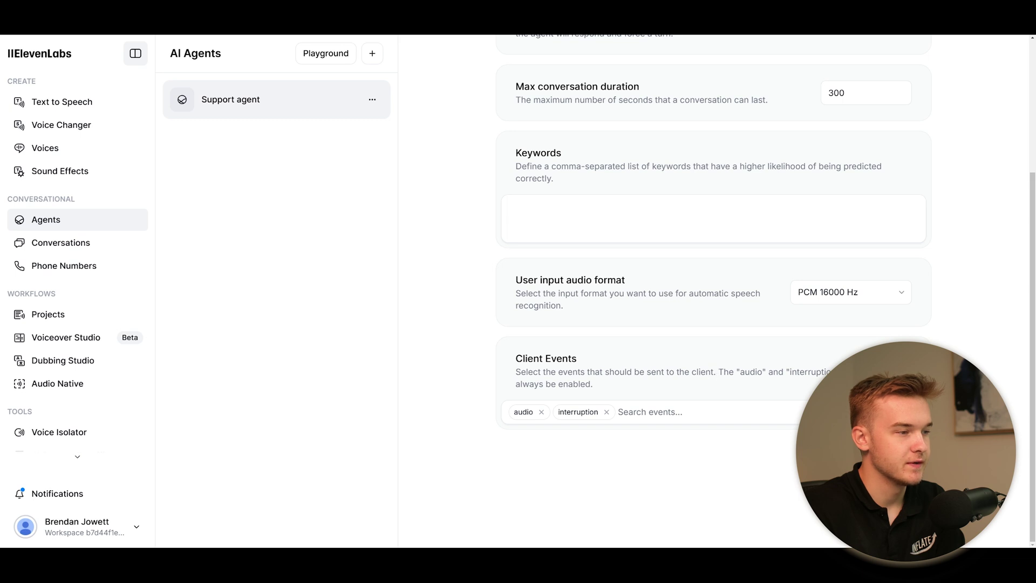
pyautogui.click(654, 412)
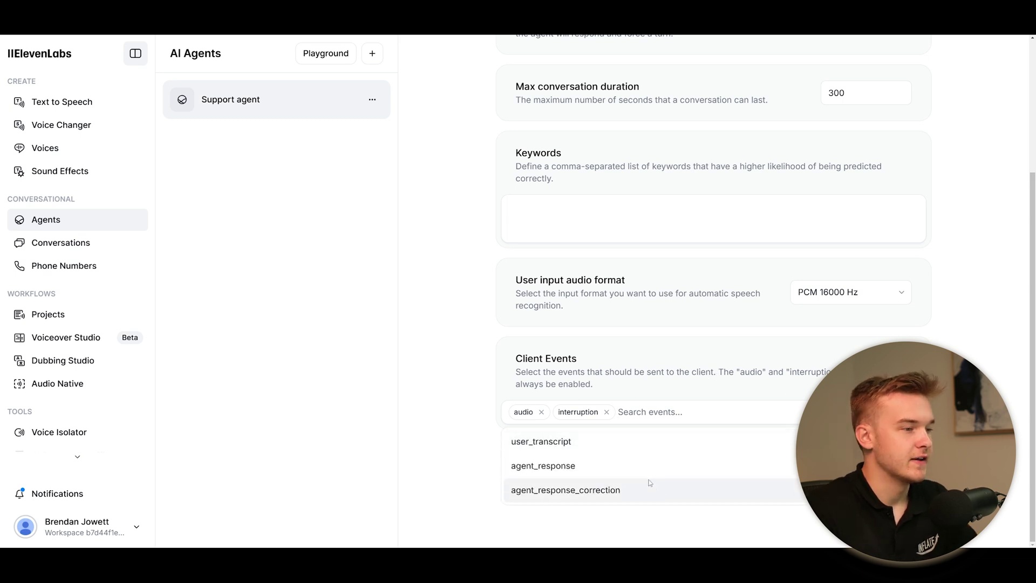
pyautogui.click(660, 396)
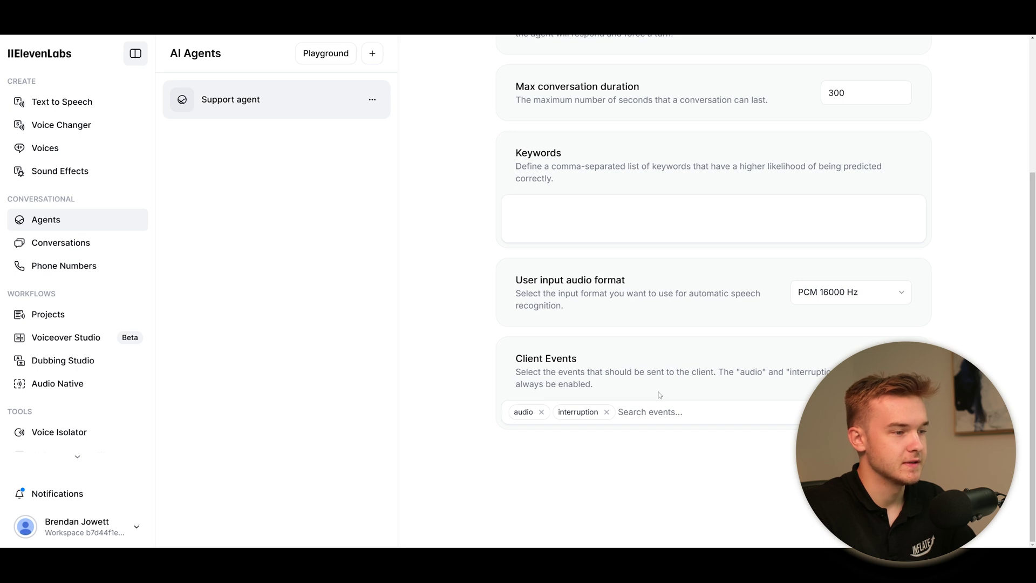
pyautogui.click(674, 411)
pyautogui.click(750, 439)
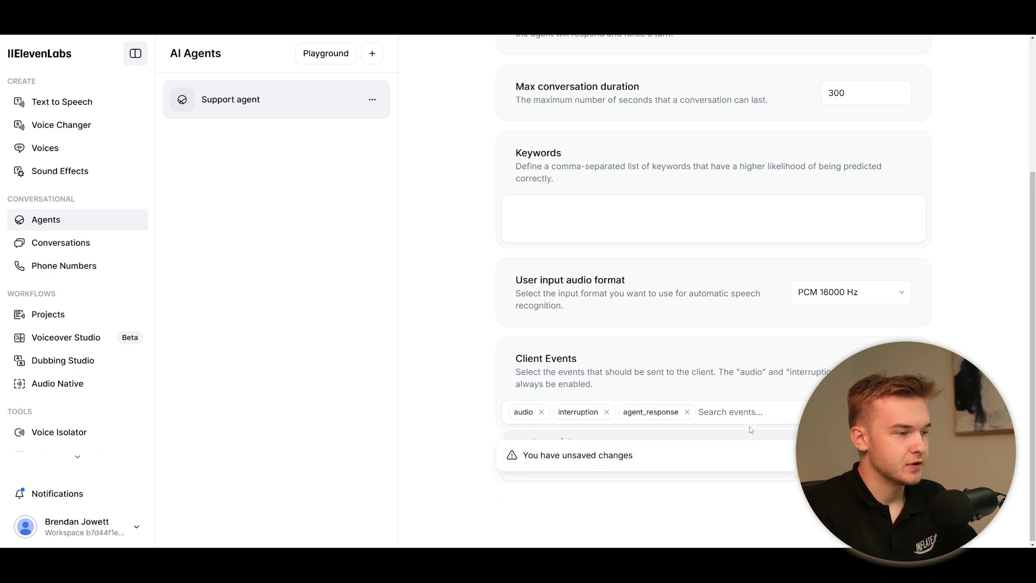
pyautogui.click(687, 412)
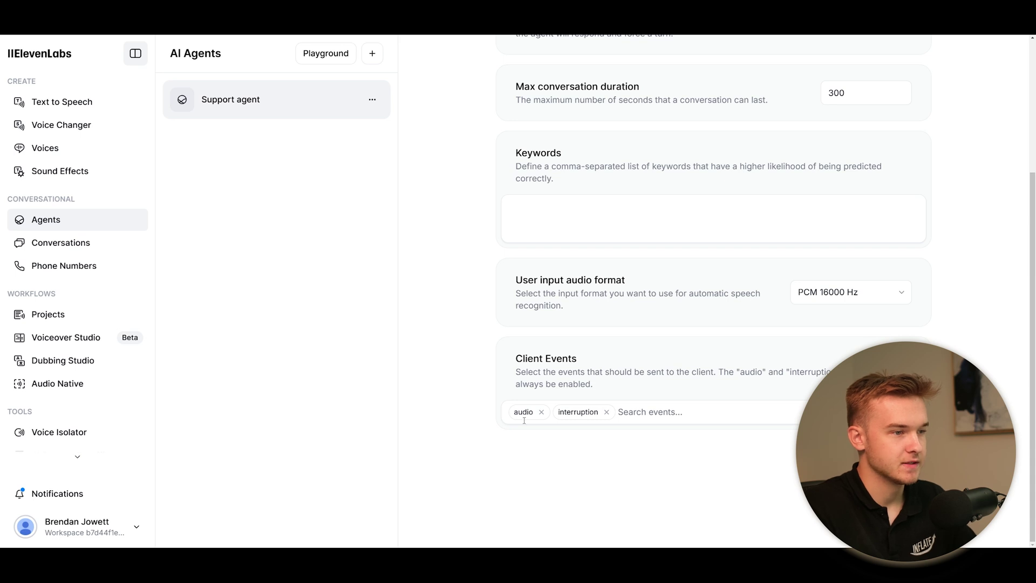
# Show the Widget tab with the embed code, feedback collection and appearance options.
pyautogui.scroll(3, 613, 411)
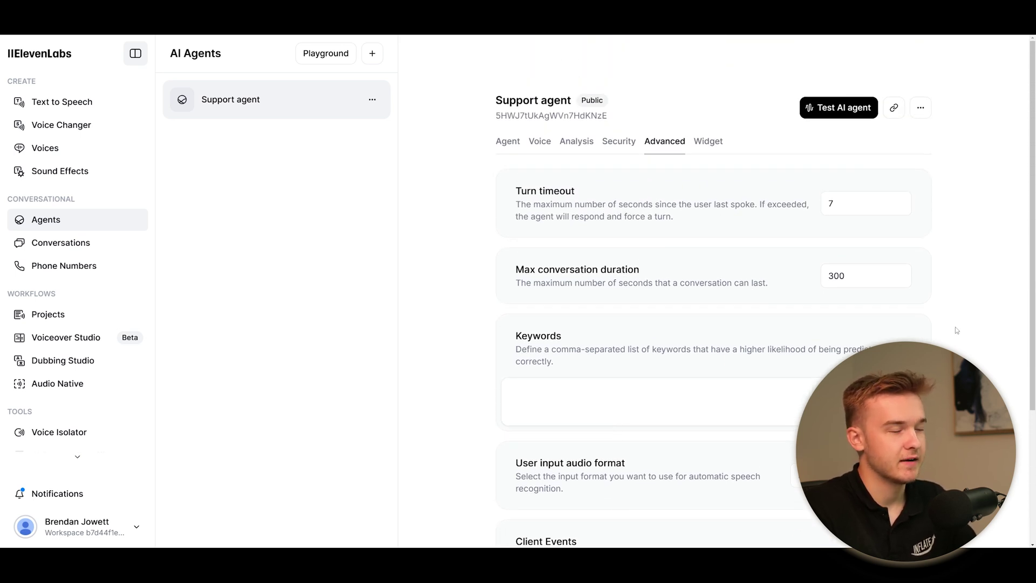
pyautogui.scroll(-3, 954, 330)
pyautogui.scroll(3, 955, 330)
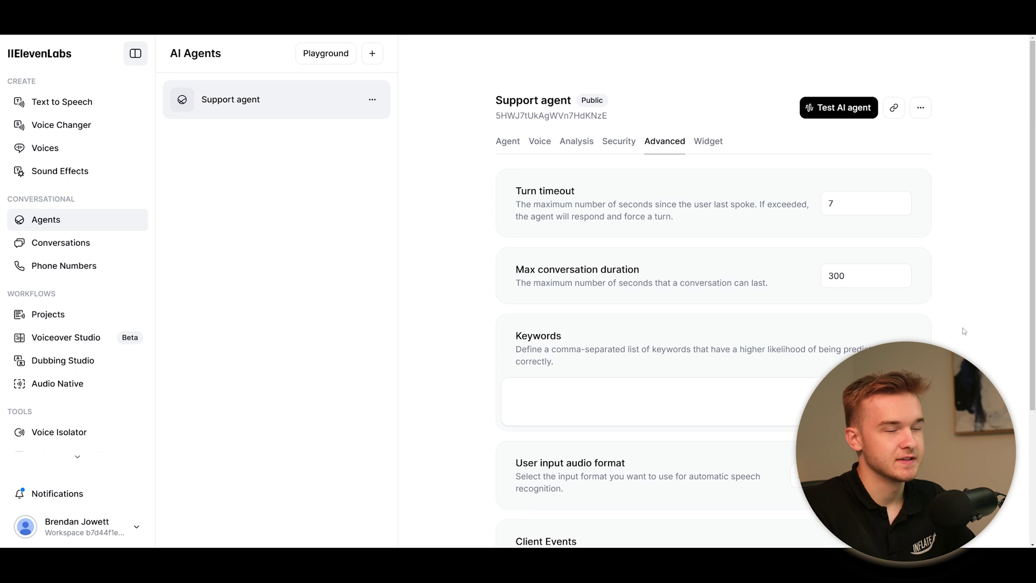
pyautogui.click(707, 140)
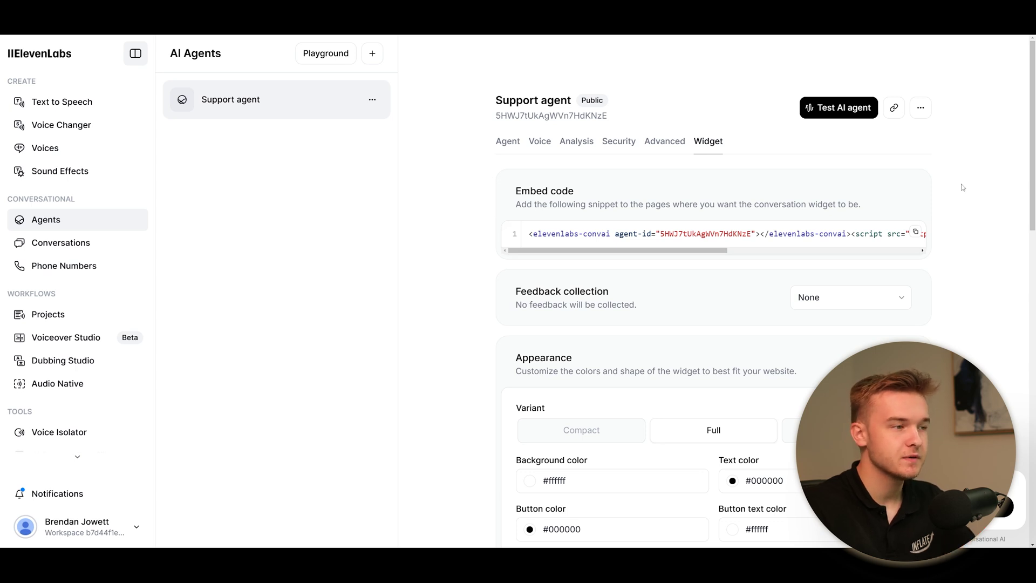
# Set widget feedback collection to During conversation after briefly trying End of conversation.
pyautogui.moveTo(620, 251); pyautogui.dragTo(974, 262)
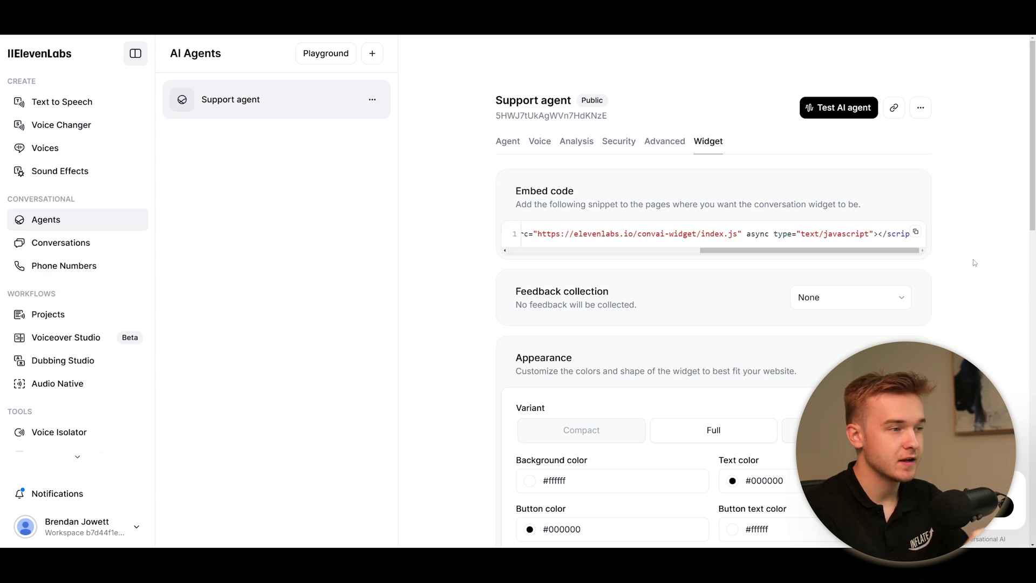
pyautogui.scroll(-2, 898, 256)
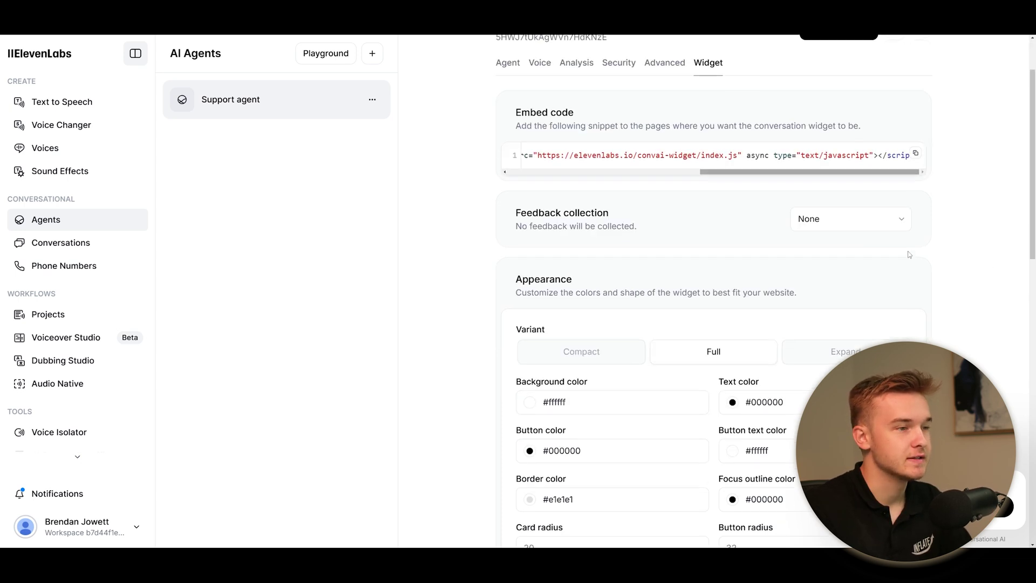
pyautogui.moveTo(766, 169)
pyautogui.mouseDown()
pyautogui.moveTo(574, 169)
pyautogui.moveTo(770, 169)
pyautogui.mouseUp()
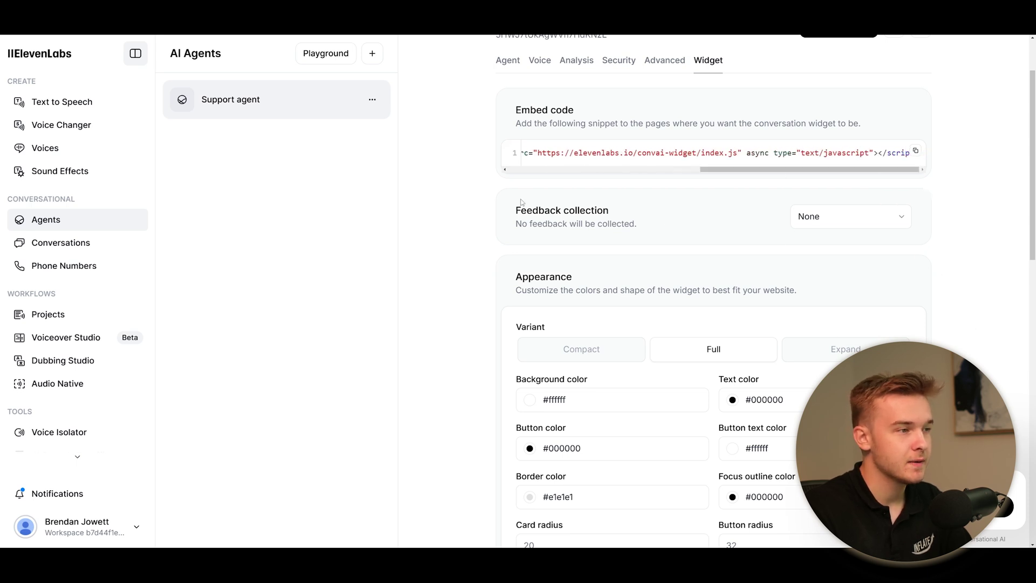
pyautogui.click(814, 218)
pyautogui.click(840, 264)
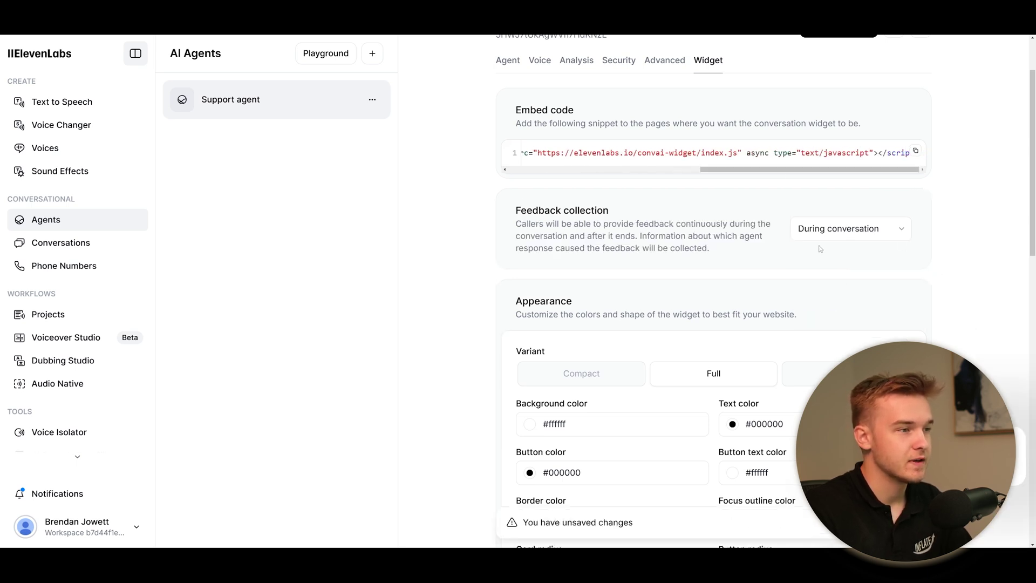
pyautogui.click(831, 229)
pyautogui.click(839, 294)
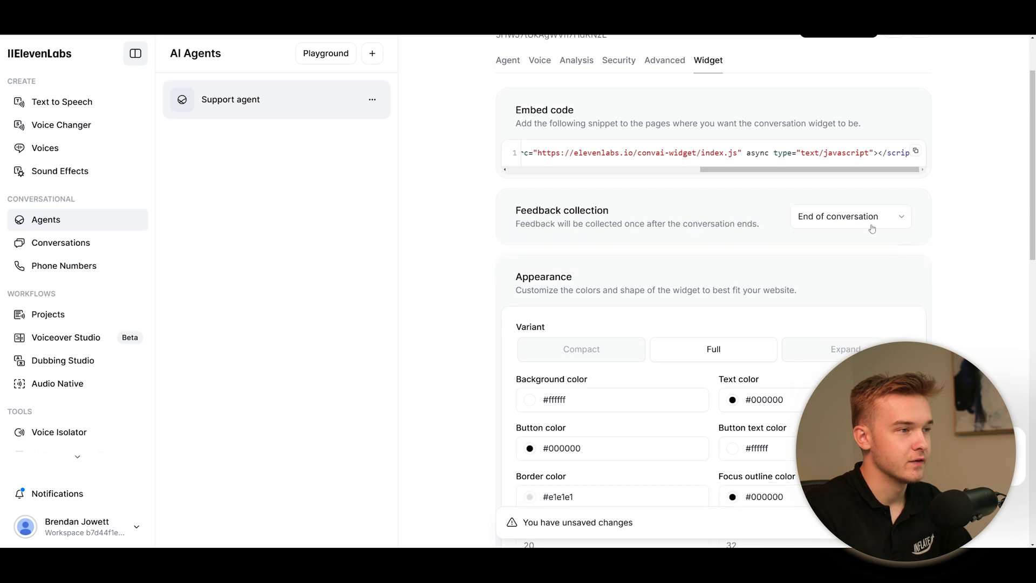
pyautogui.click(847, 217)
pyautogui.click(838, 263)
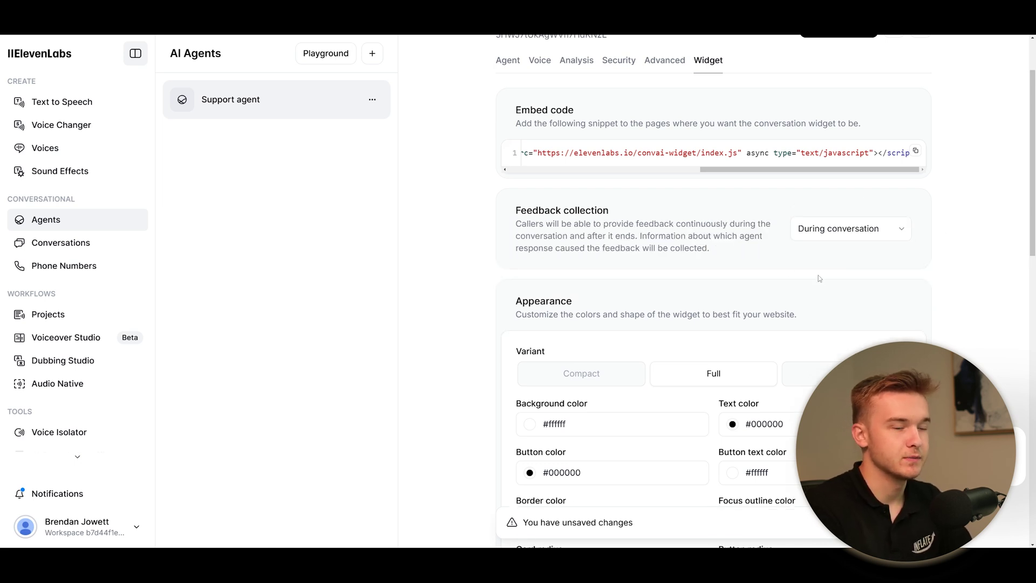
pyautogui.scroll(-3, 690, 283)
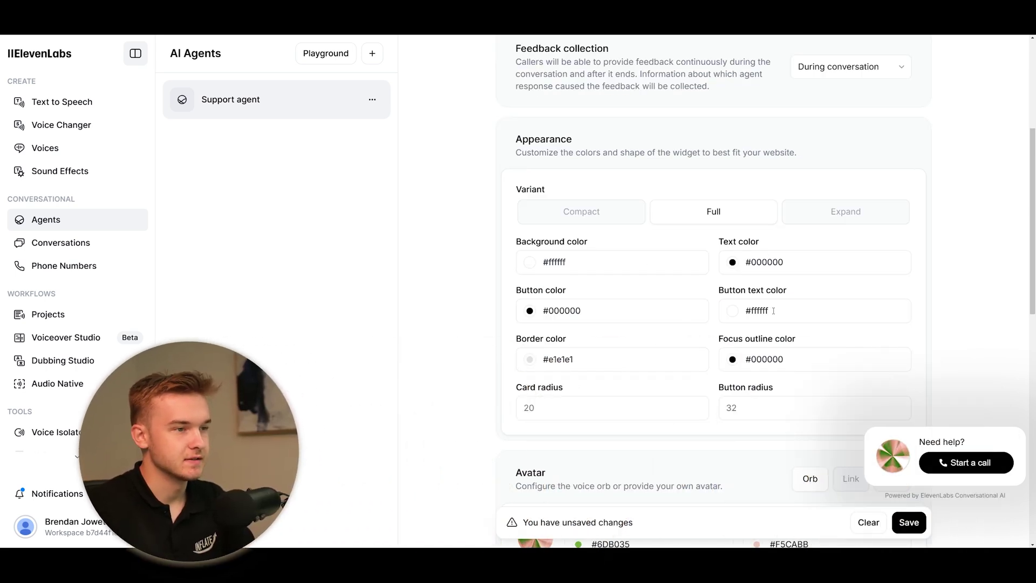
# Preview the Compact and Expand widget variants, then settle back on Full.
pyautogui.click(598, 221)
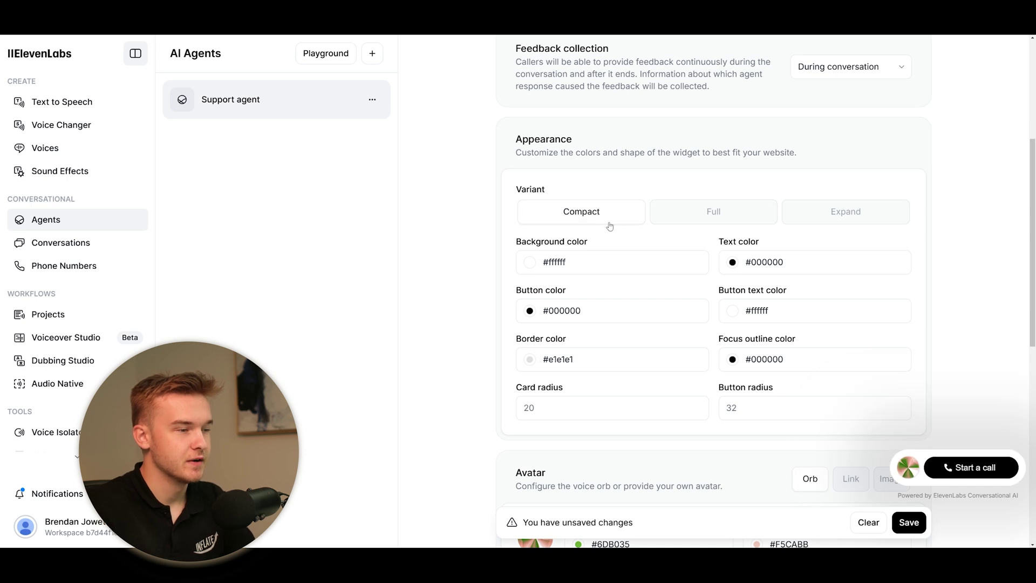
pyautogui.click(720, 210)
pyautogui.click(619, 219)
pyautogui.click(691, 218)
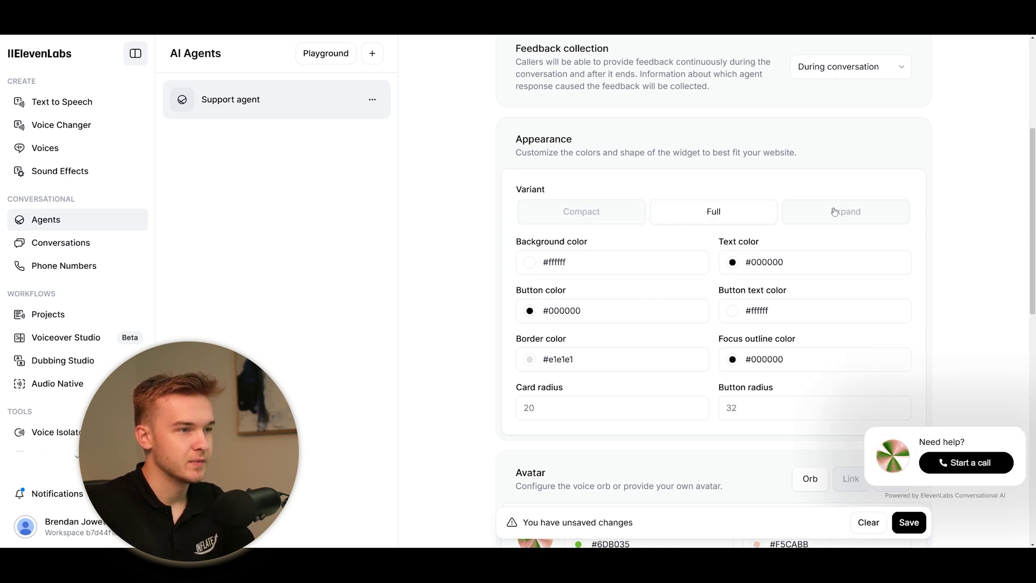
pyautogui.click(850, 215)
pyautogui.click(745, 215)
pyautogui.click(593, 213)
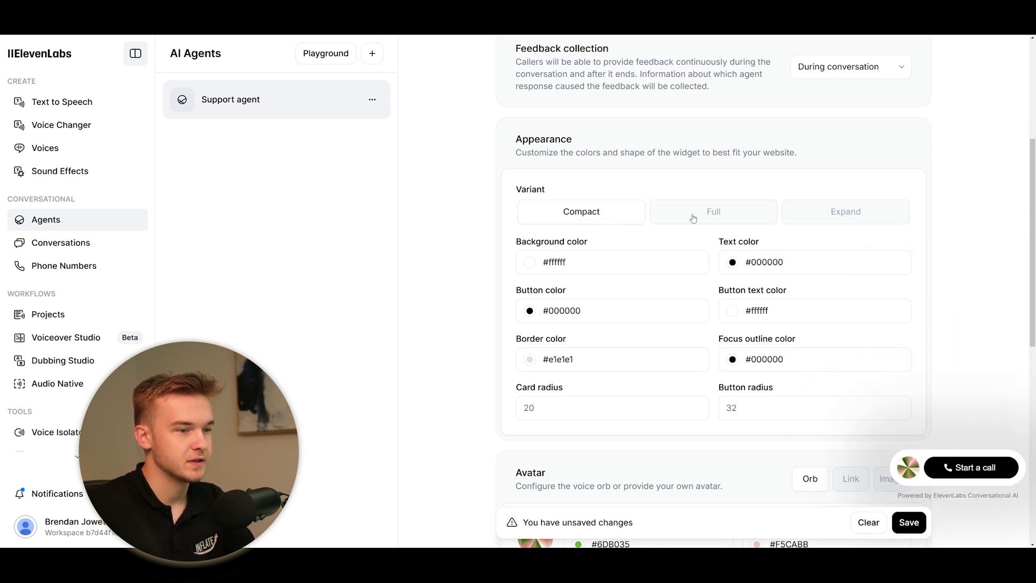
pyautogui.click(845, 212)
pyautogui.click(743, 216)
# Set the call-to-action text to 'Need Help?' and the shareable page description to 'AI chatbot'.
pyautogui.scroll(-5, 943, 266)
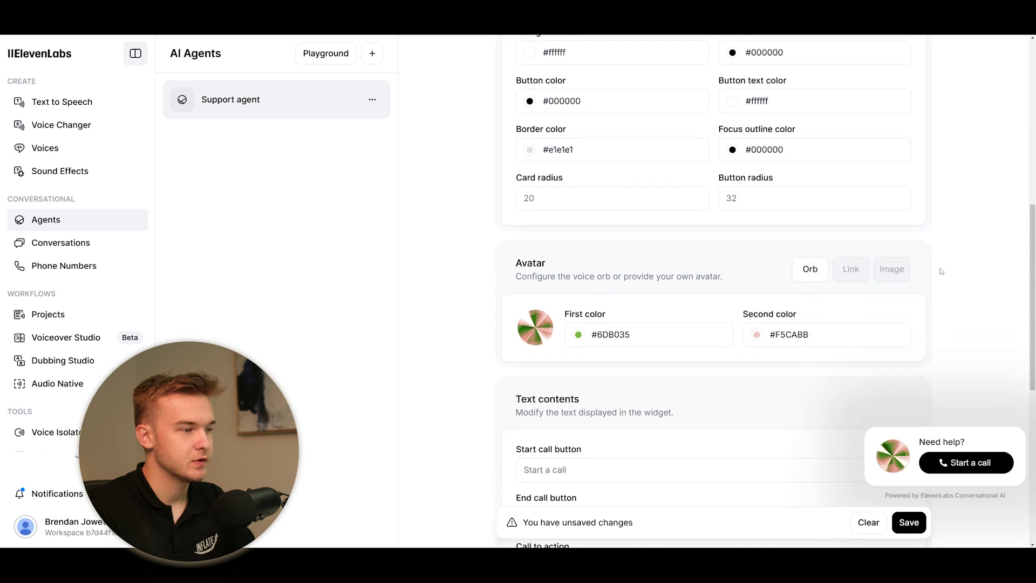
pyautogui.scroll(-4, 712, 319)
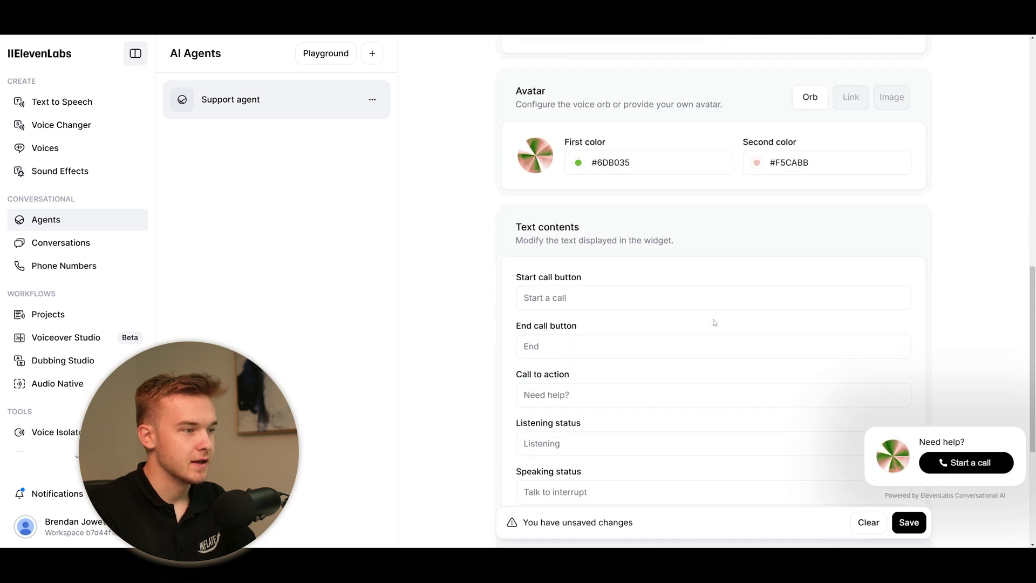
pyautogui.scroll(-1, 712, 312)
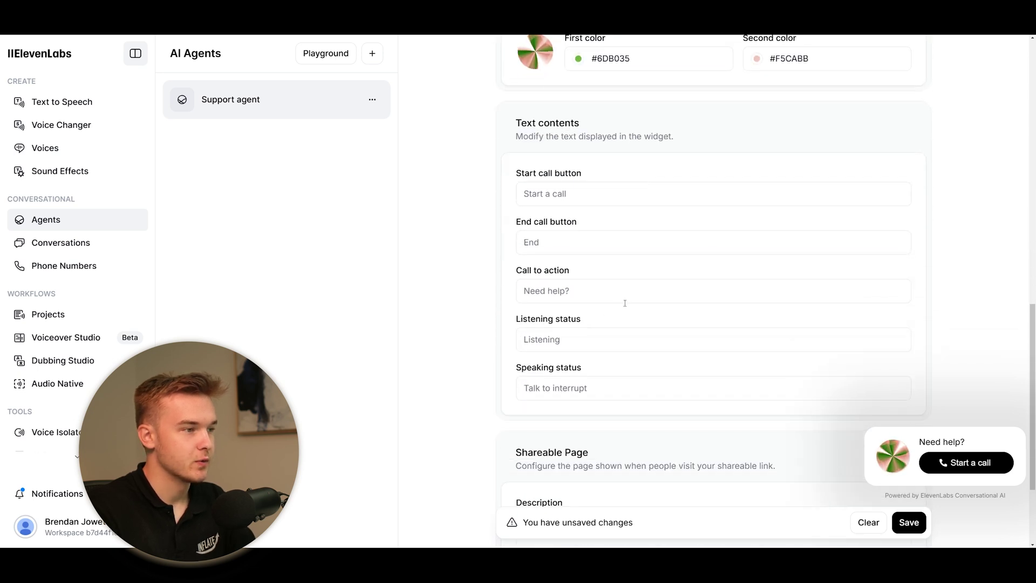
pyautogui.click(601, 290)
pyautogui.write('Need Help?')
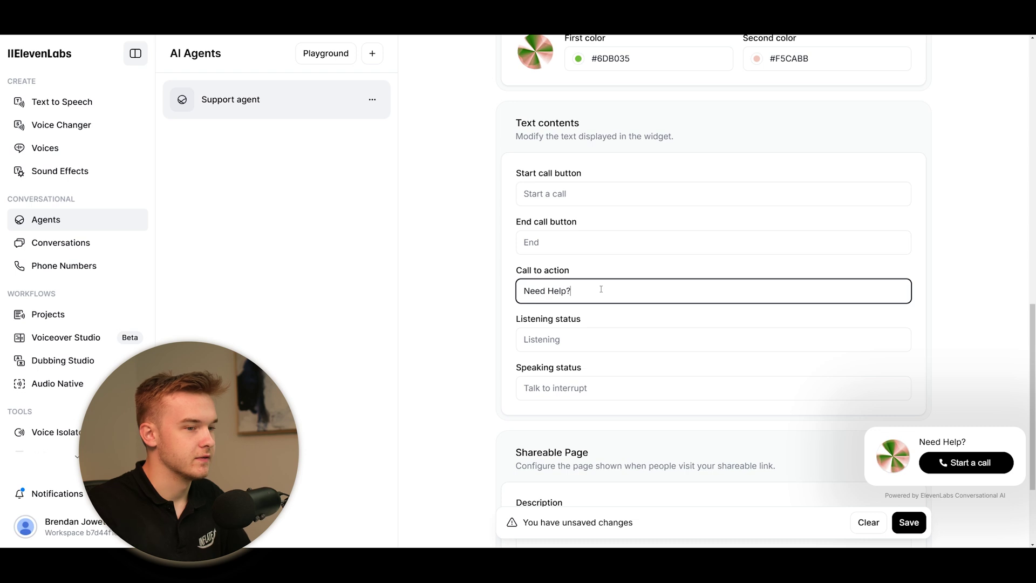
pyautogui.click(770, 307)
pyautogui.scroll(-3, 771, 306)
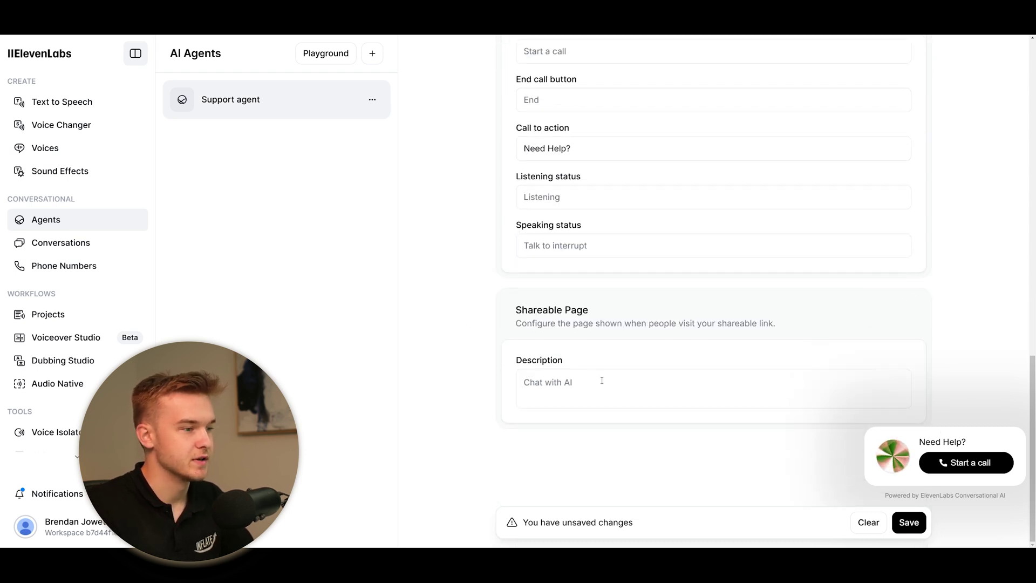
pyautogui.click(602, 380)
pyautogui.write('AI chatbot')
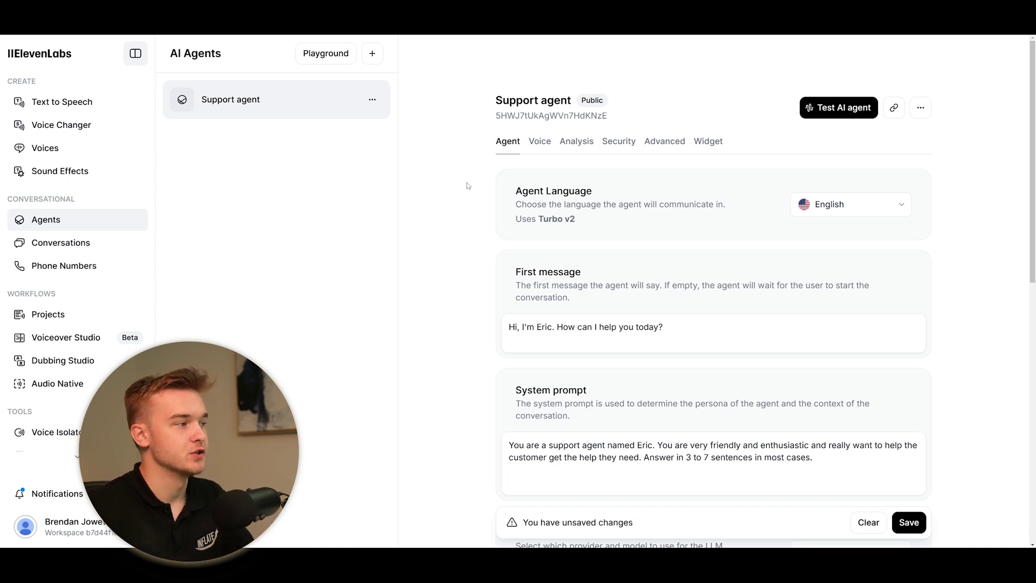
pyautogui.click(85, 274)
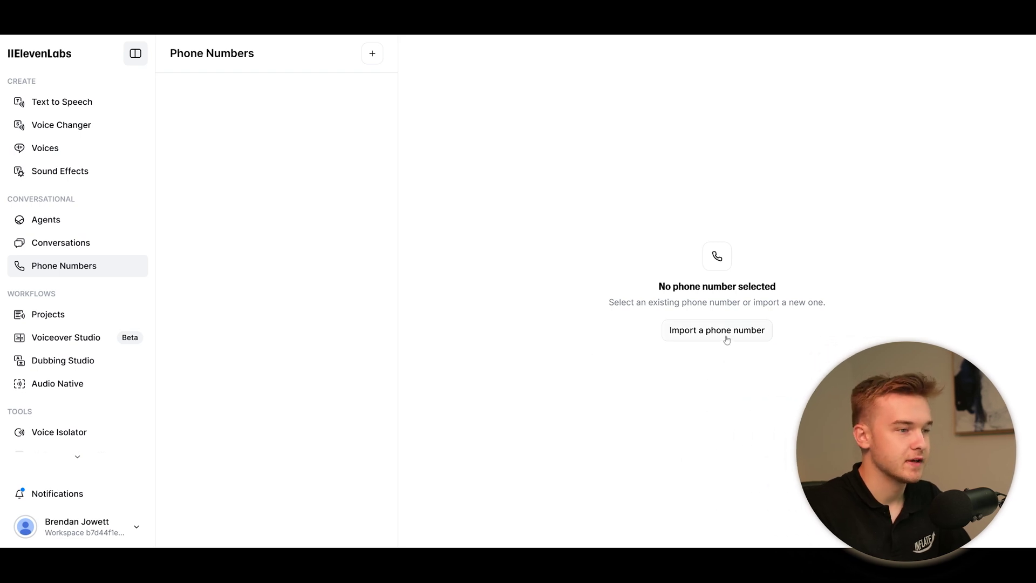
pyautogui.click(726, 339)
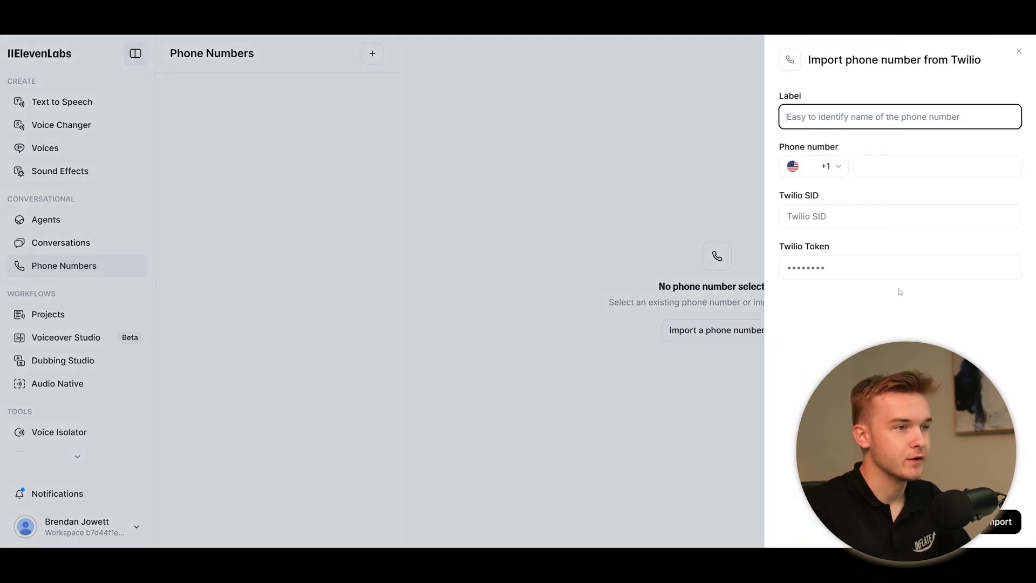
pyautogui.click(819, 169)
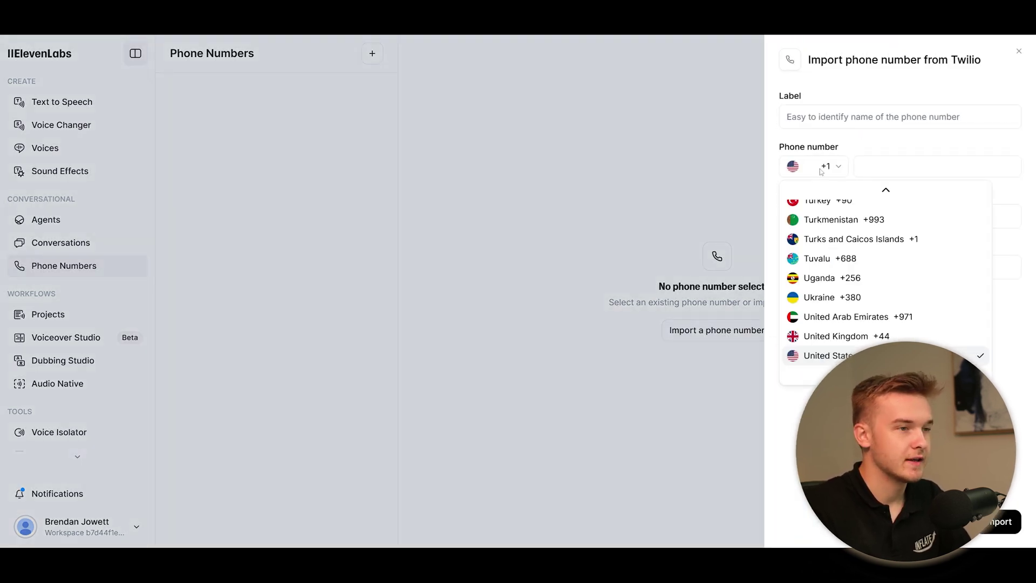
pyautogui.scroll(5, 885, 281)
pyautogui.click(837, 166)
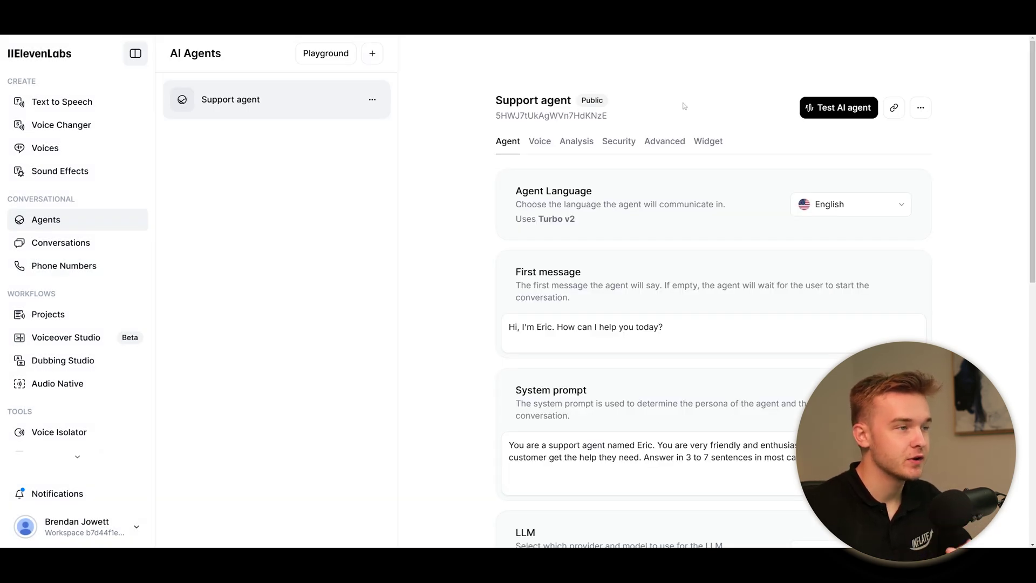
# Start a test call with the Support agent.
pyautogui.click(835, 109)
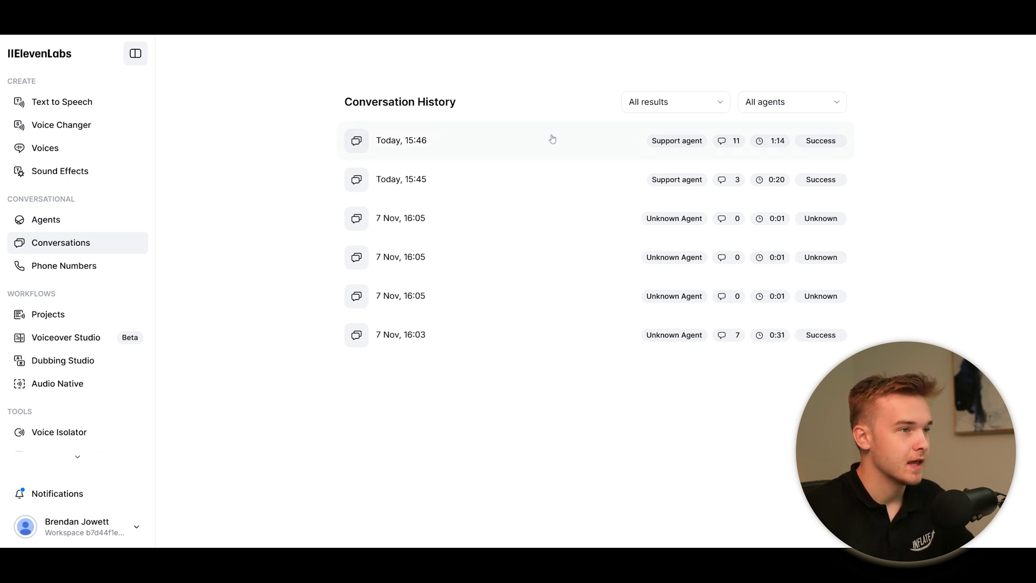
# Open the Today 15:46 conversation and scroll through its transcription.
pyautogui.click(557, 103)
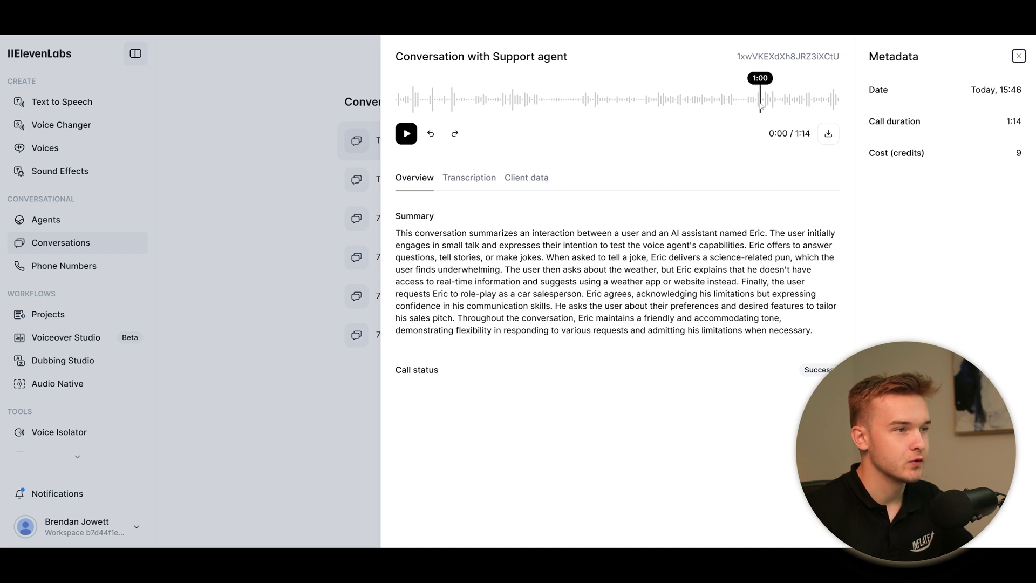
pyautogui.click(470, 178)
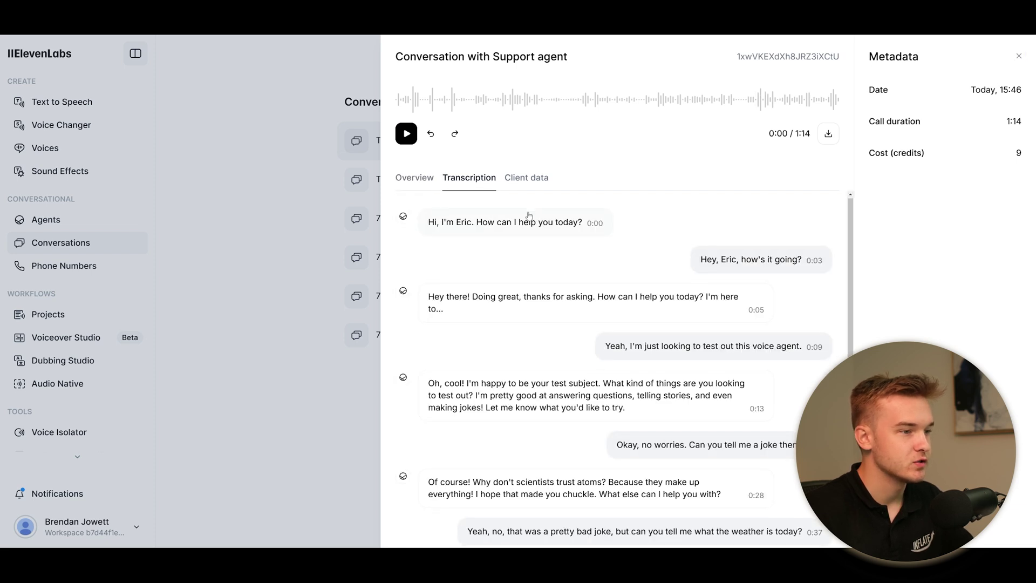
pyautogui.scroll(-3, 532, 220)
pyautogui.scroll(3, 532, 220)
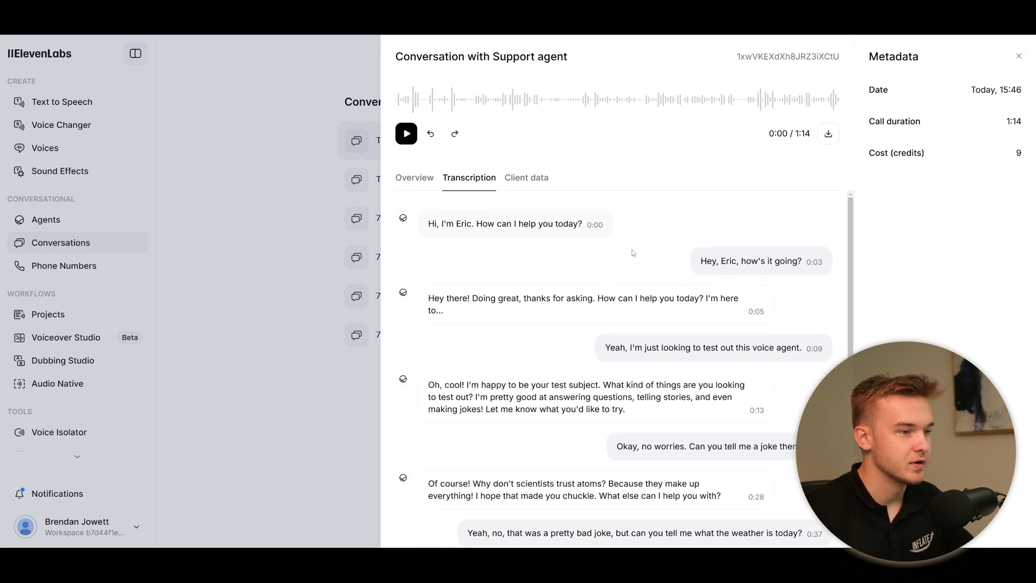
pyautogui.scroll(-5, 632, 253)
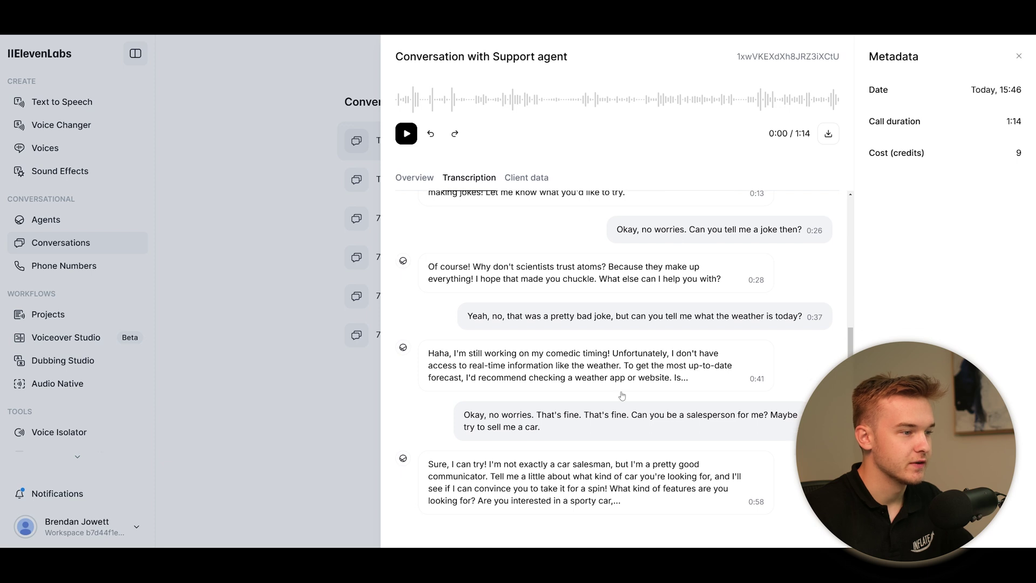